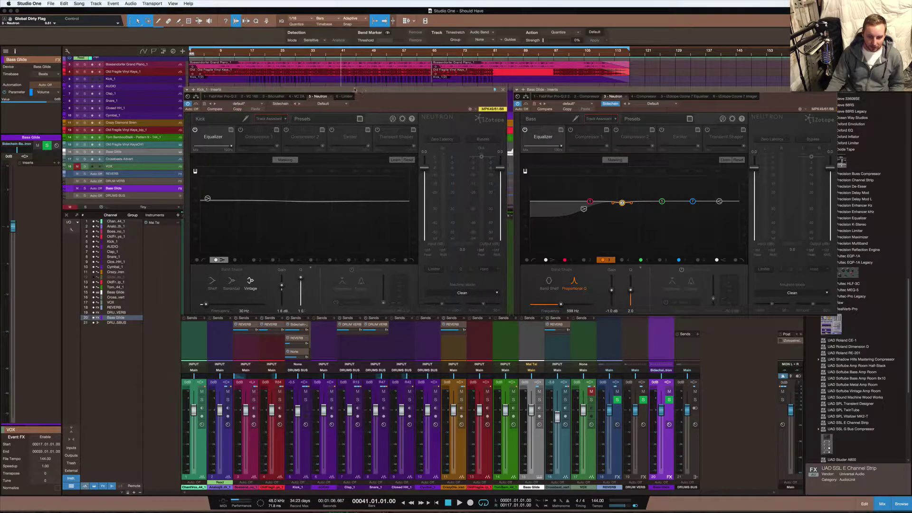
Step: Shift the two open Neutron windows aside and close both the Kick and Bass Glide instances
drag(371, 89, 319, 89)
drag(674, 89, 627, 89)
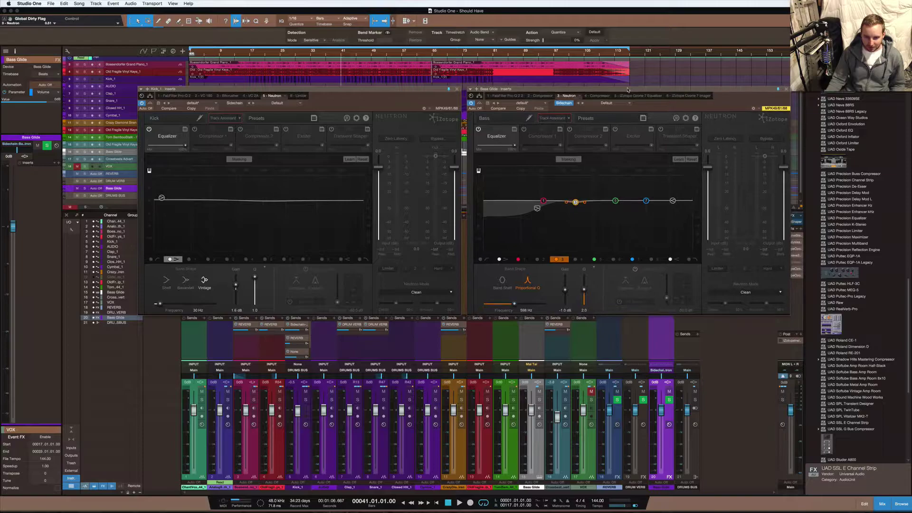
drag(294, 89, 299, 90)
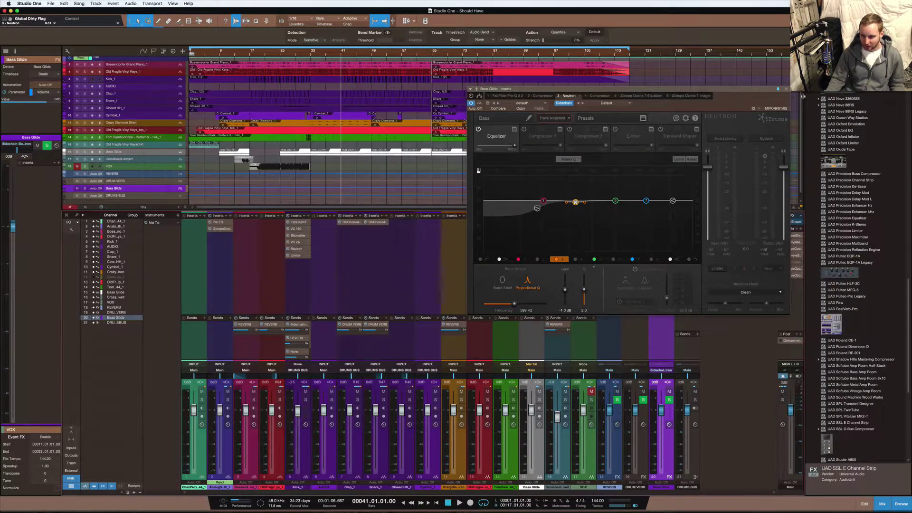
click(787, 89)
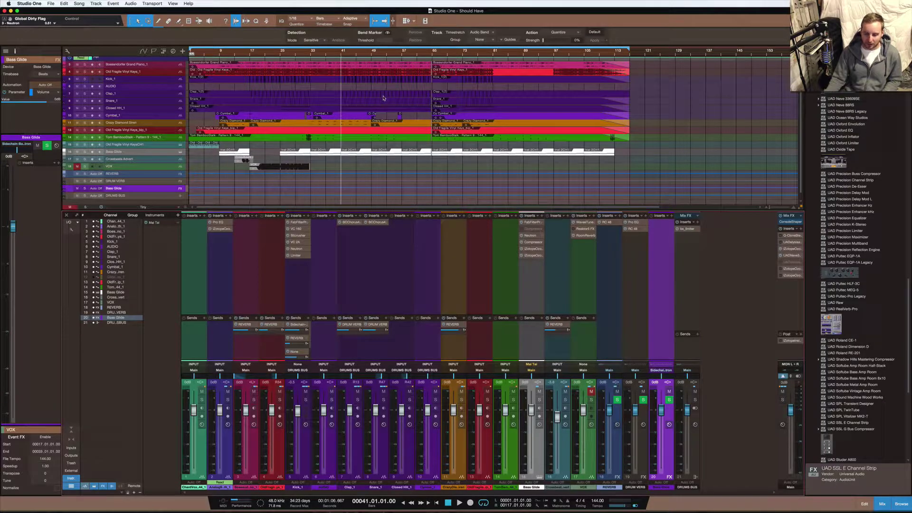
Step: Audition the song through the master channel's Ozone 7 Maximizer, set its threshold to -2.1 dB, and close it
click(565, 237)
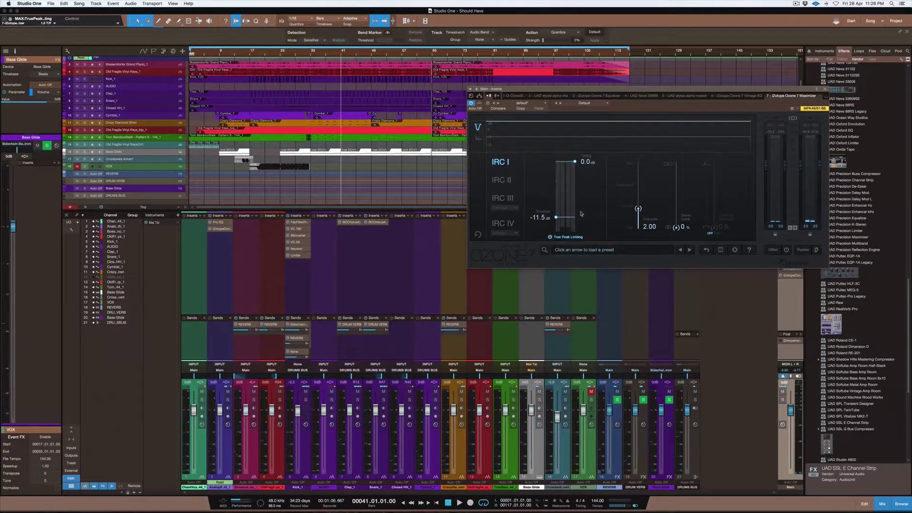
key(space)
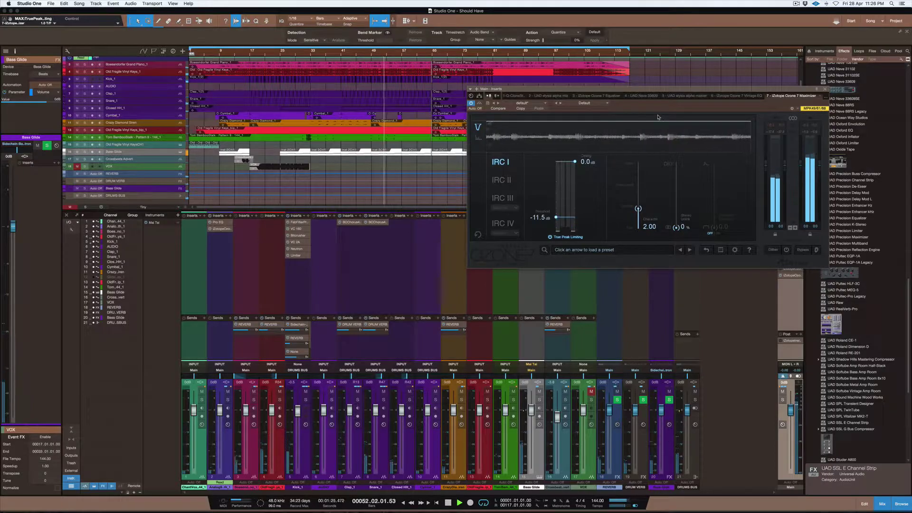
key(space)
drag(536, 222, 537, 184)
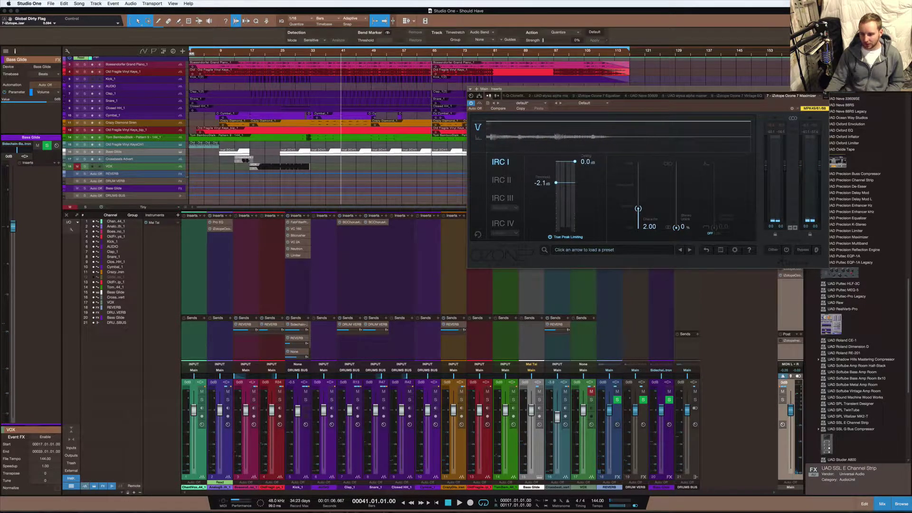
click(825, 90)
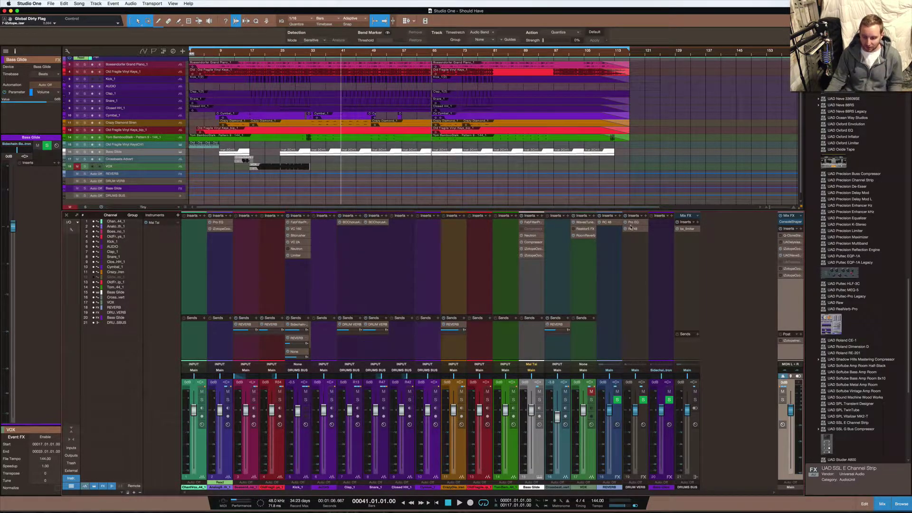
Step: Solo the Bass Glide channel in the mixer
click(524, 237)
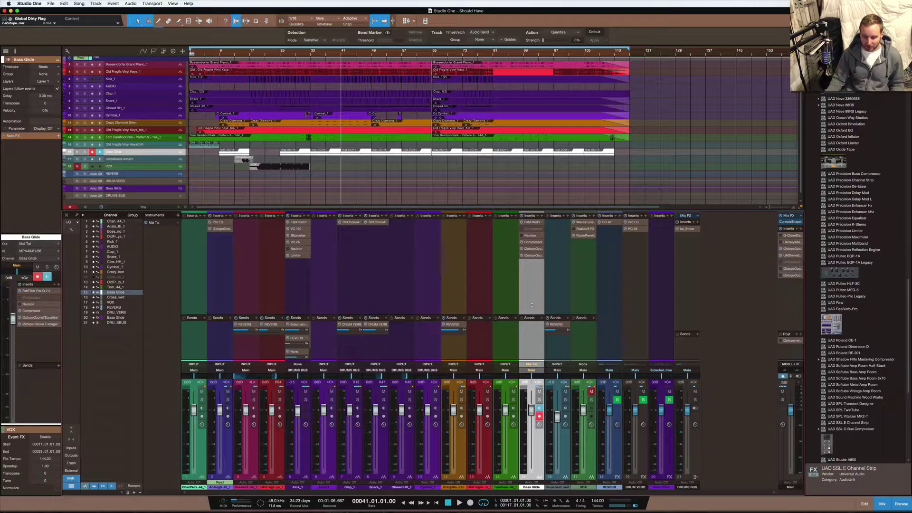
click(539, 400)
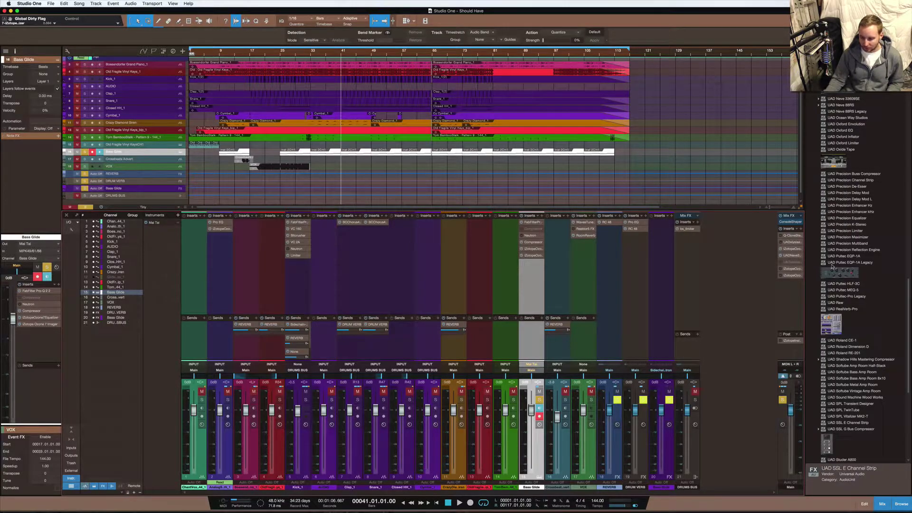
Step: Set the master Ozone 7 Maximizer's threshold to -10.2 dB and audition the soloed bass
click(792, 275)
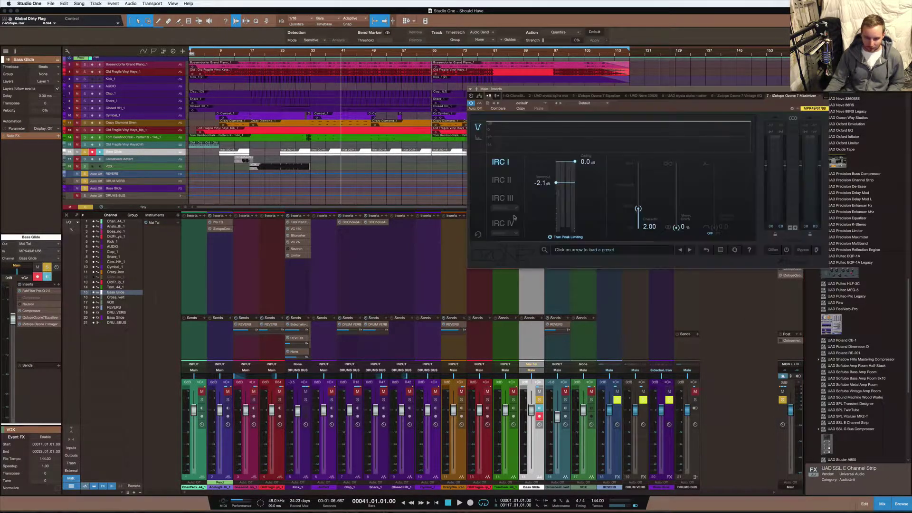
drag(557, 195, 556, 215)
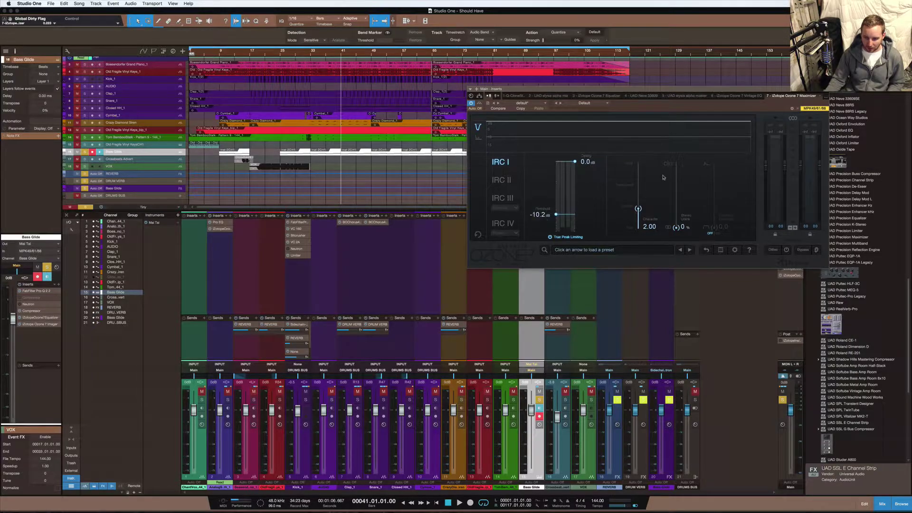
key(space)
key(Escape)
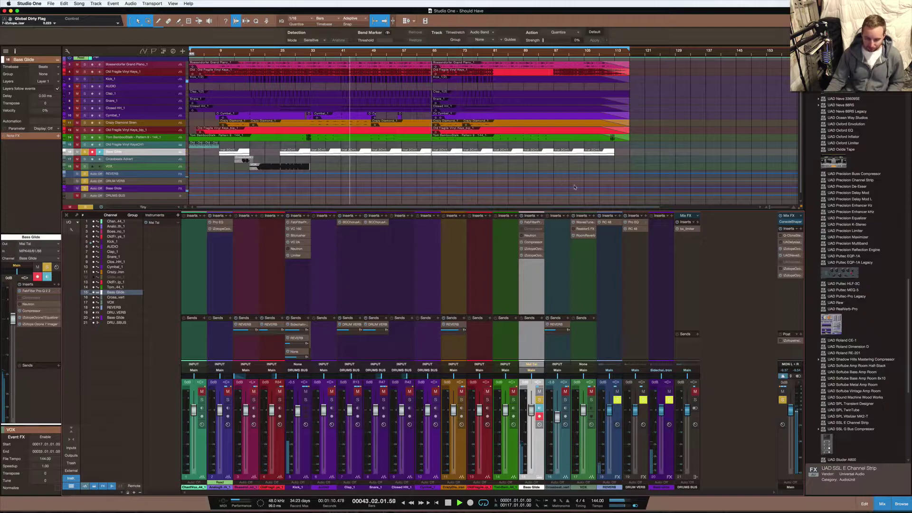
key(space)
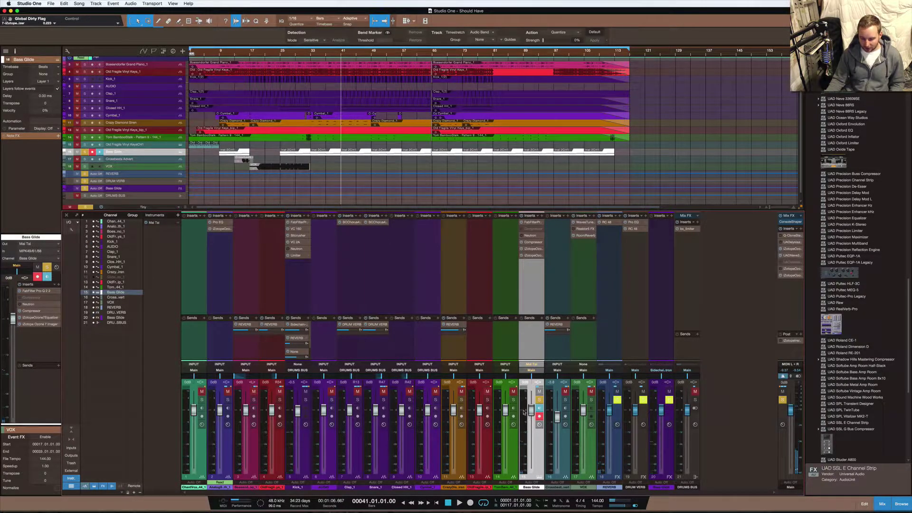
Step: Review the Compressor and Neutron inserts on the Bass Glide channel
click(533, 243)
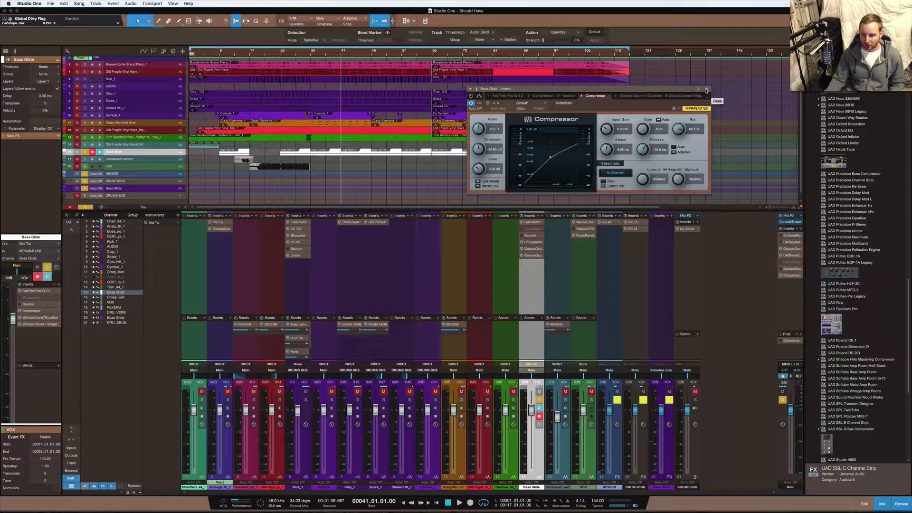
click(707, 90)
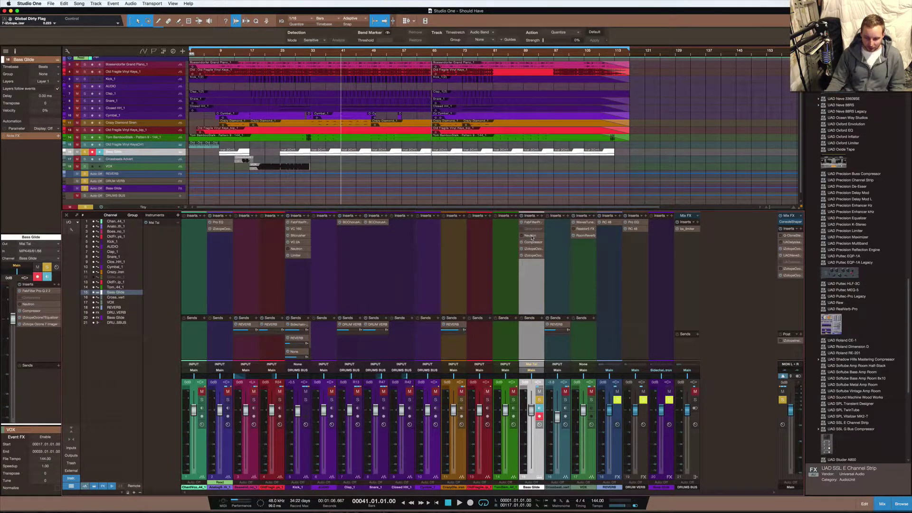
click(531, 236)
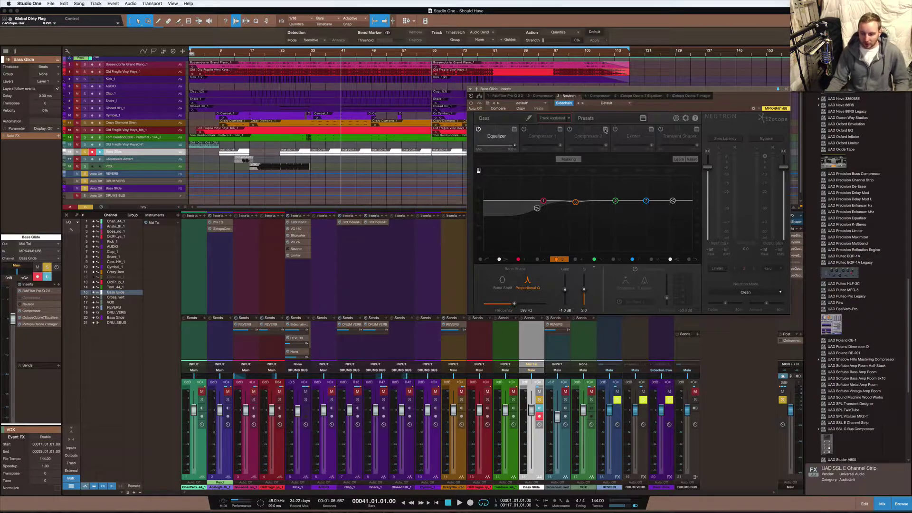
click(787, 88)
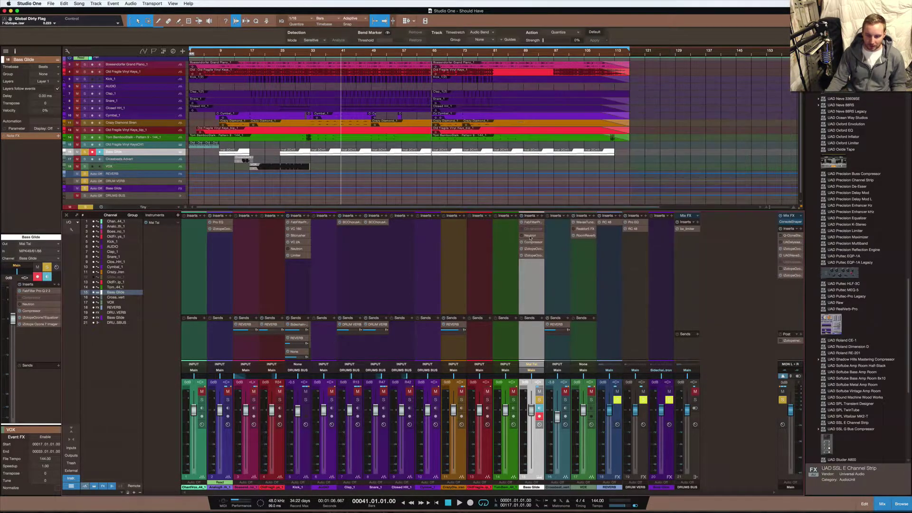
Step: Inspect the Bass Glide Compressor and the sidechain destinations available for the Kick_1 channel's sends
click(533, 242)
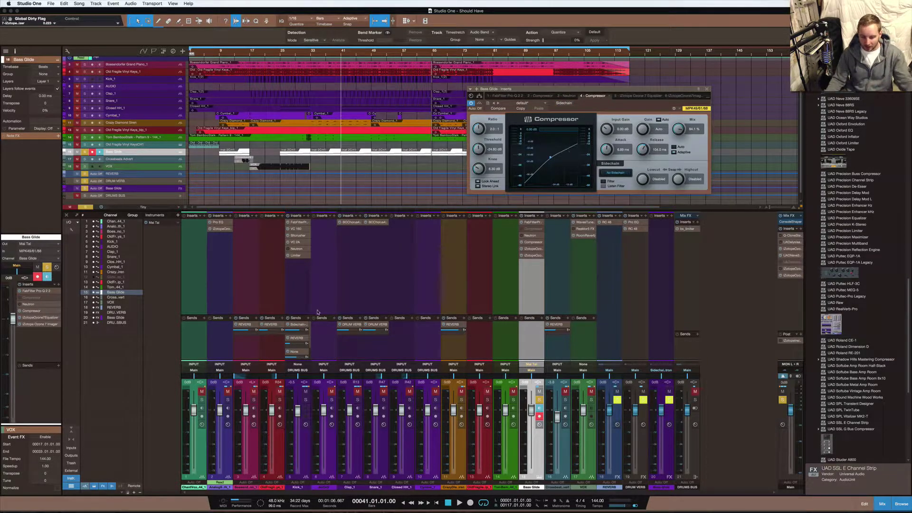
click(307, 319)
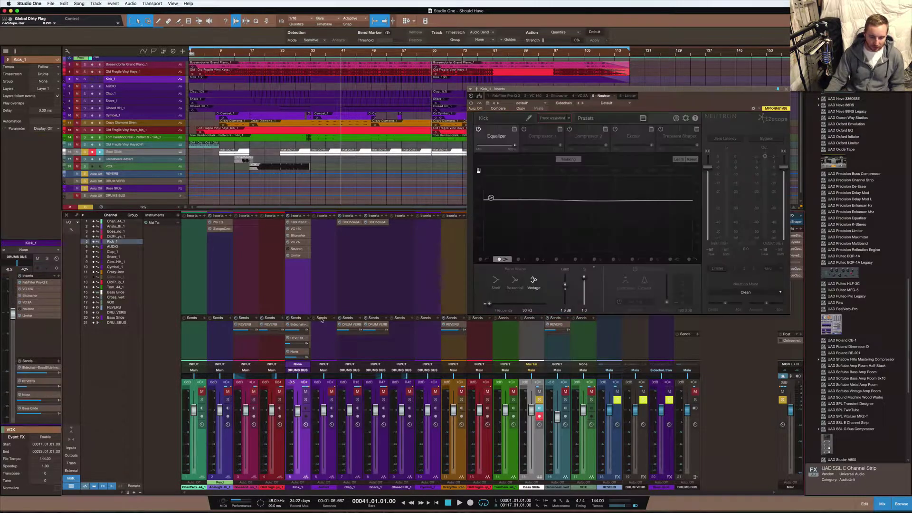
click(308, 318)
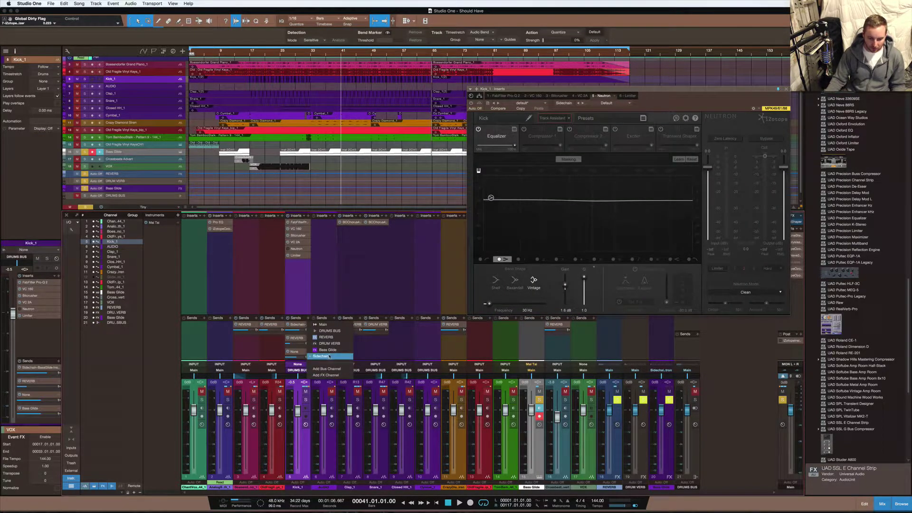
mouse_move(328, 358)
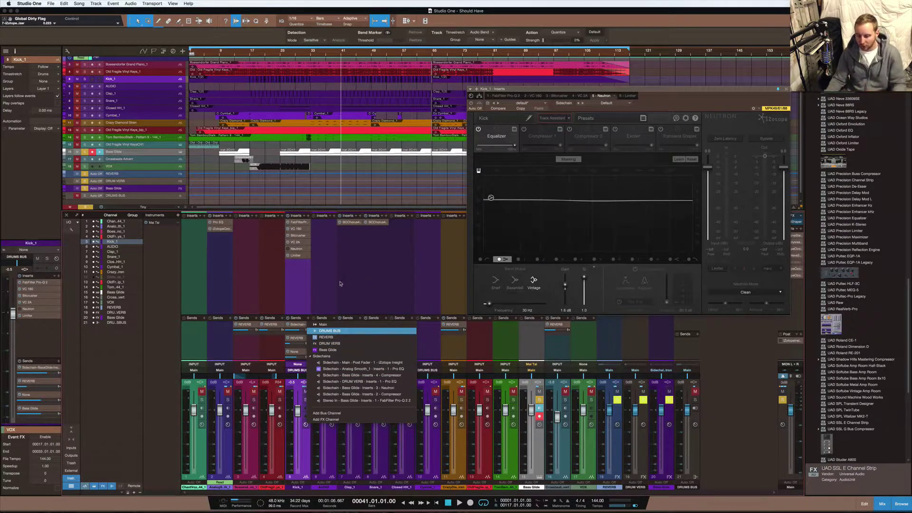
click(320, 284)
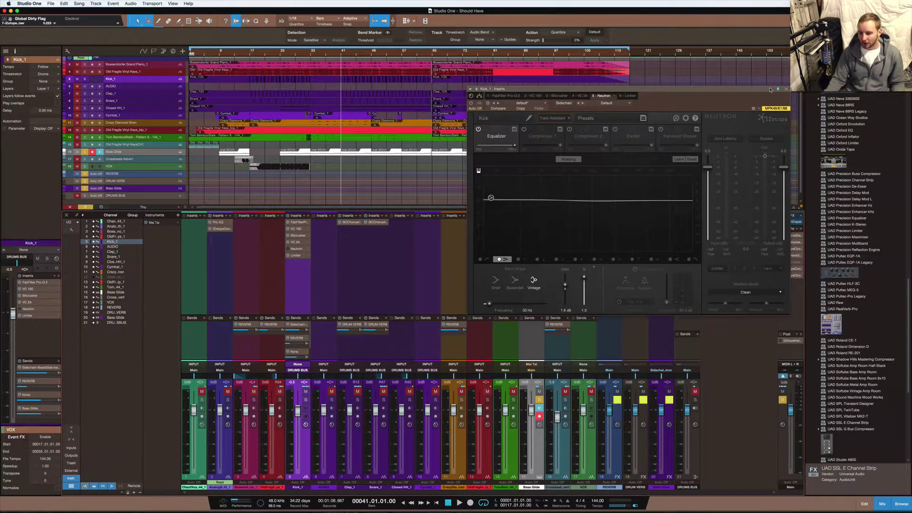
click(787, 88)
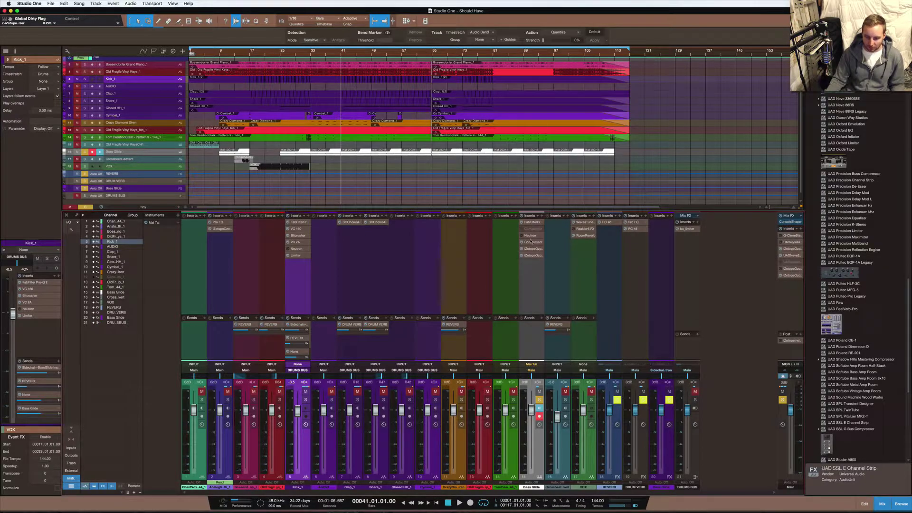
Step: Turn off dynamic mode on the low-shelf band of Bass Glide's Neutron equalizer and audition the static cut
click(528, 235)
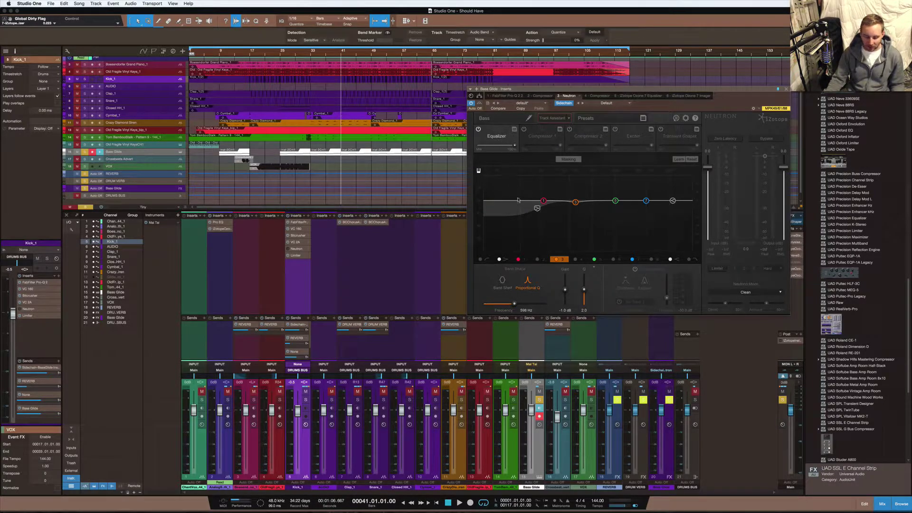
click(500, 260)
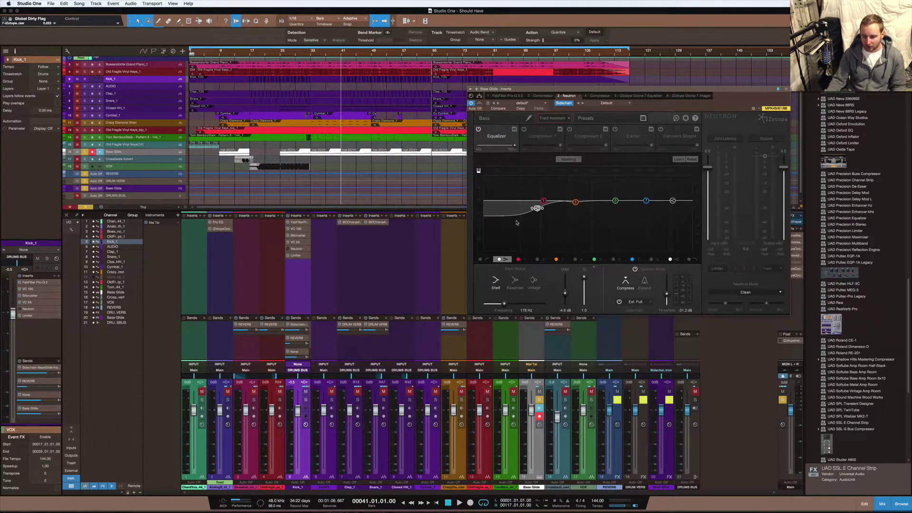
click(634, 269)
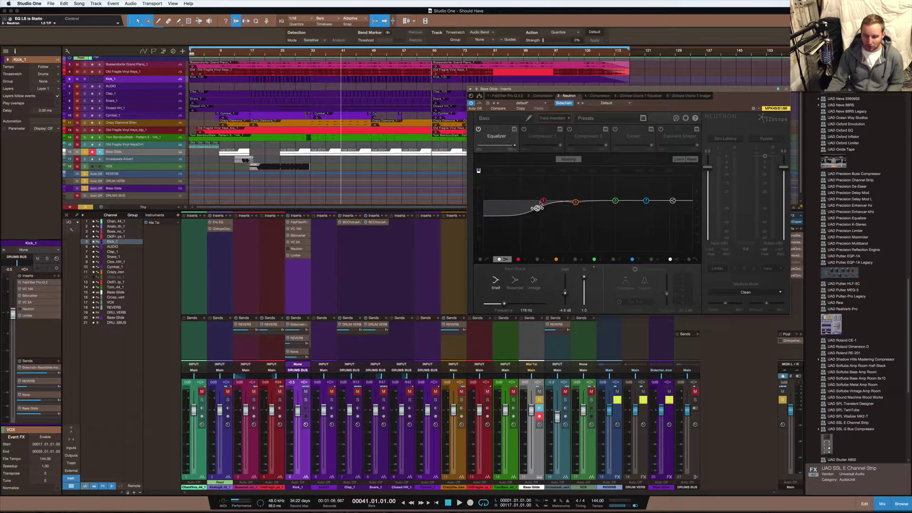
key(space)
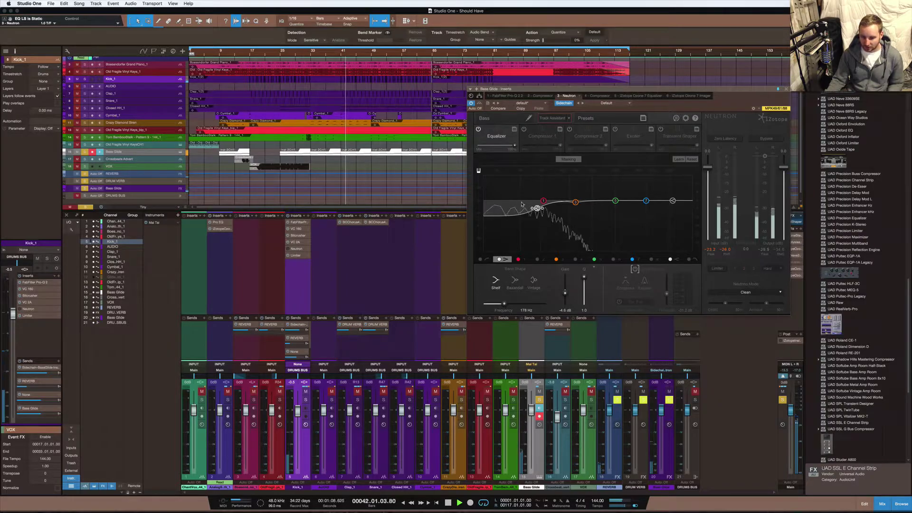
key(space)
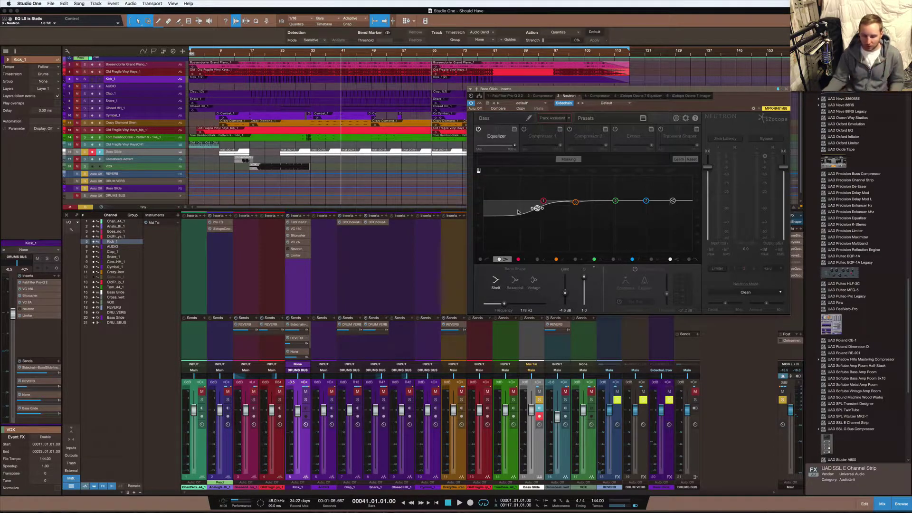
Step: Reposition the bass channel's Neutron window and rename that instance as Bass Glide
drag(769, 90, 775, 91)
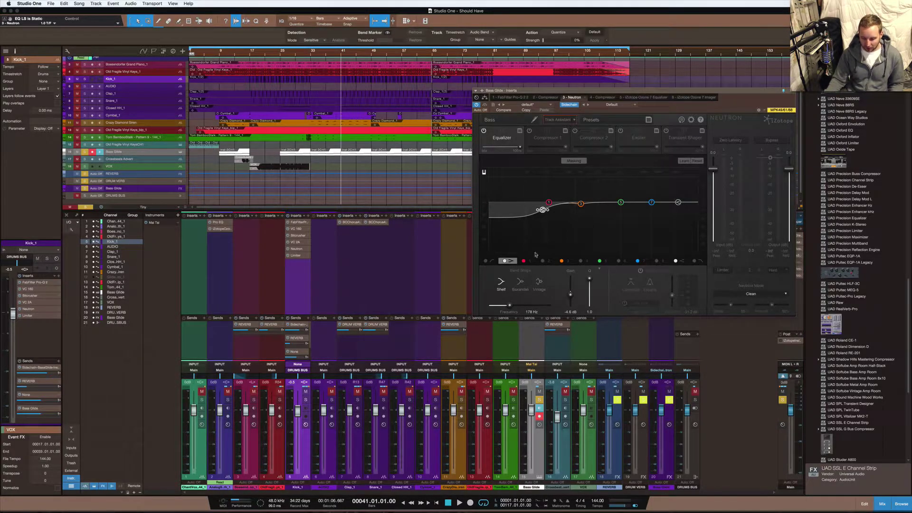
drag(620, 88, 763, 93)
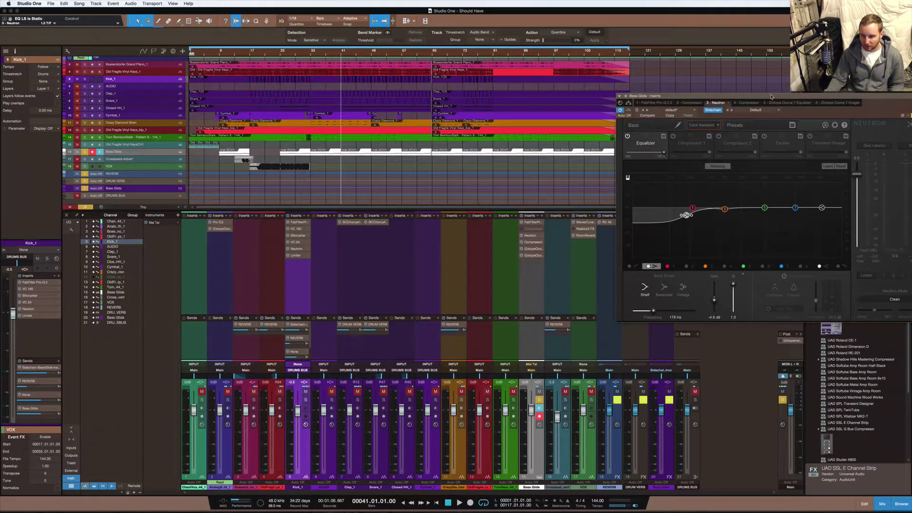
drag(771, 97, 645, 103)
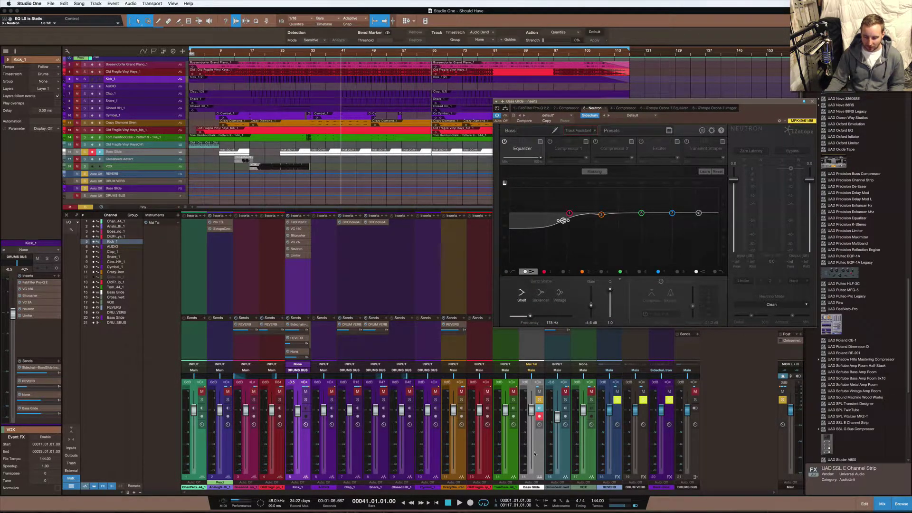
double_click(518, 130)
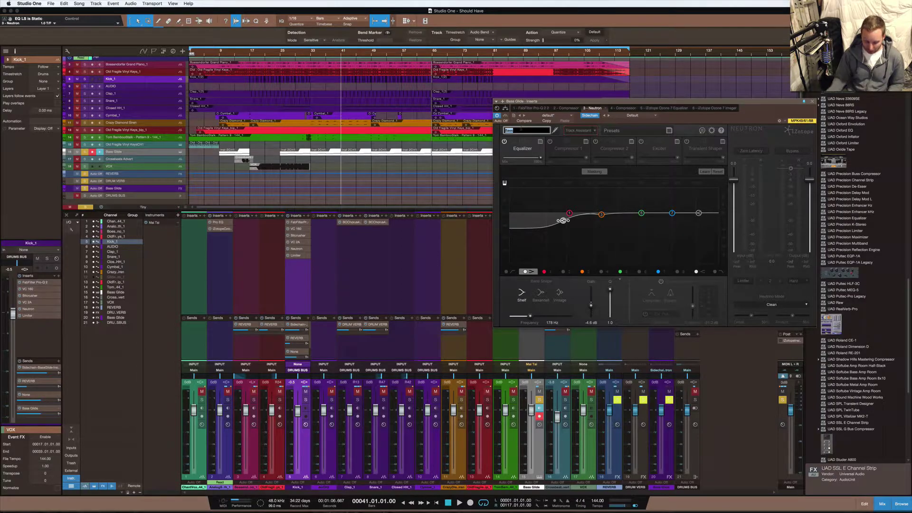
key(Right)
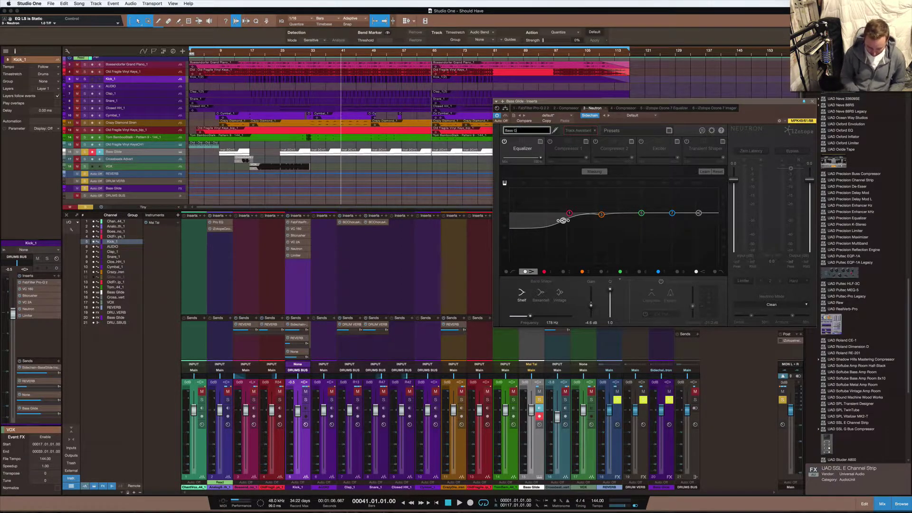
key(Return)
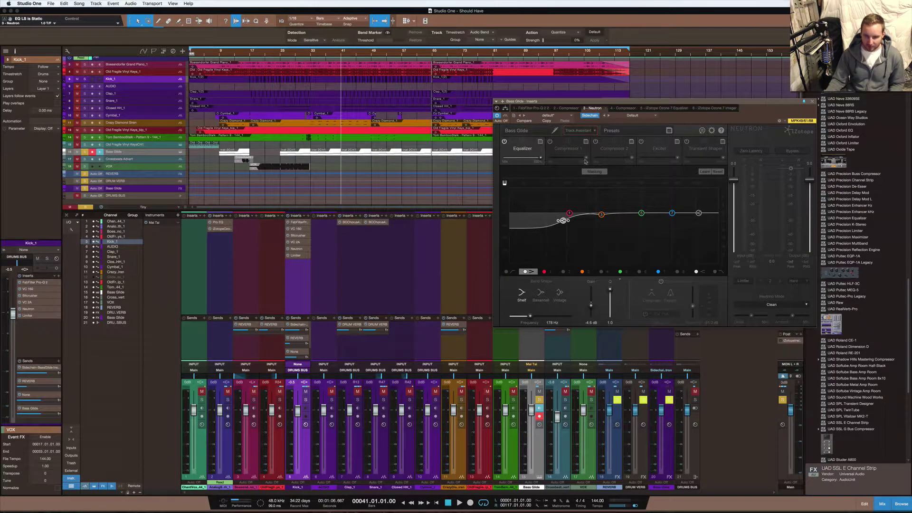
Step: Compare the Neutron equalizer on Kick_1 side by side with Bass Glide's instance, and close both plug-in windows
click(299, 249)
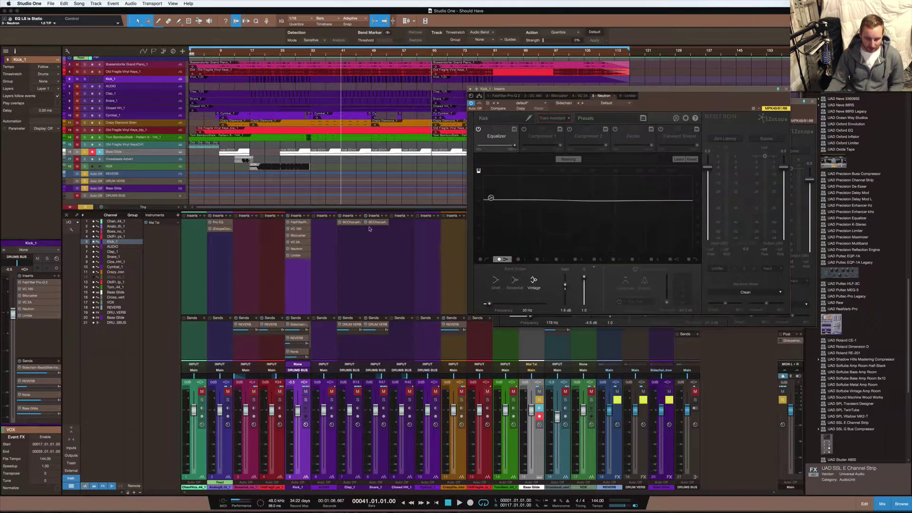
drag(632, 89, 333, 101)
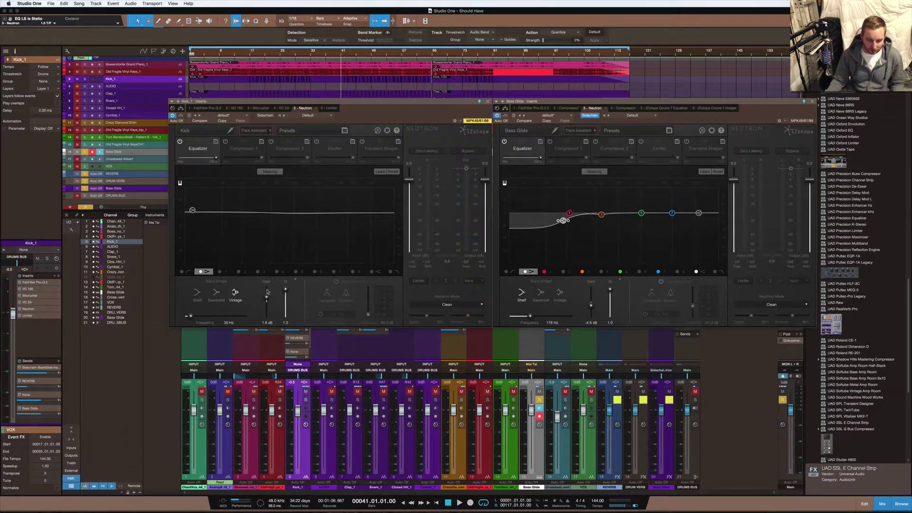
mouse_move(266, 297)
mouse_down()
mouse_move(267, 282)
mouse_move(266, 296)
mouse_up()
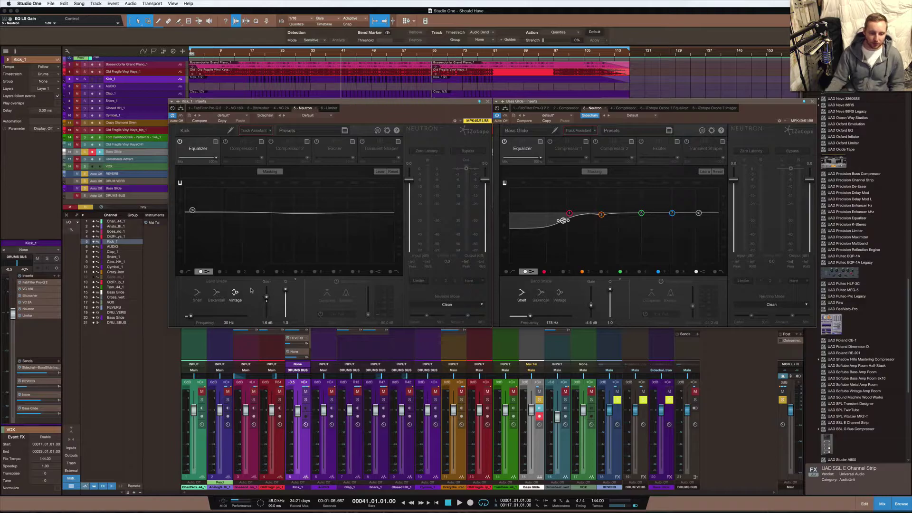
click(655, 102)
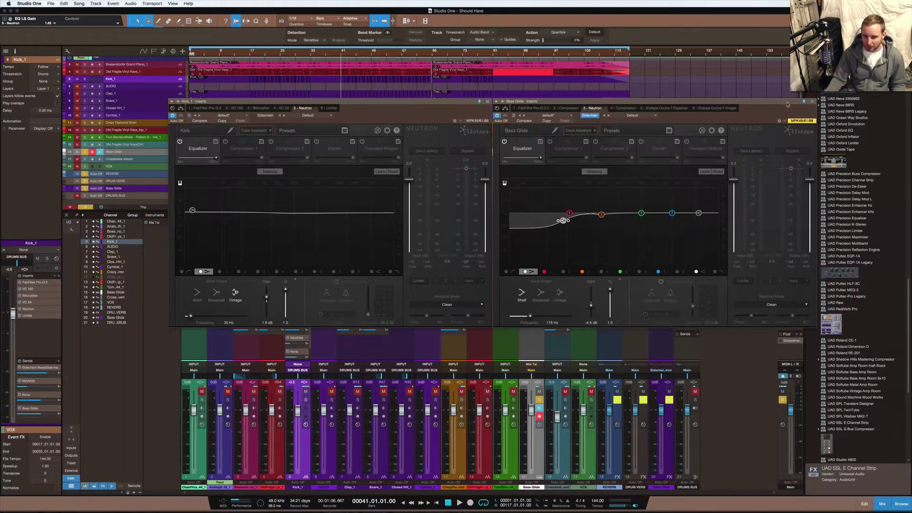
click(488, 101)
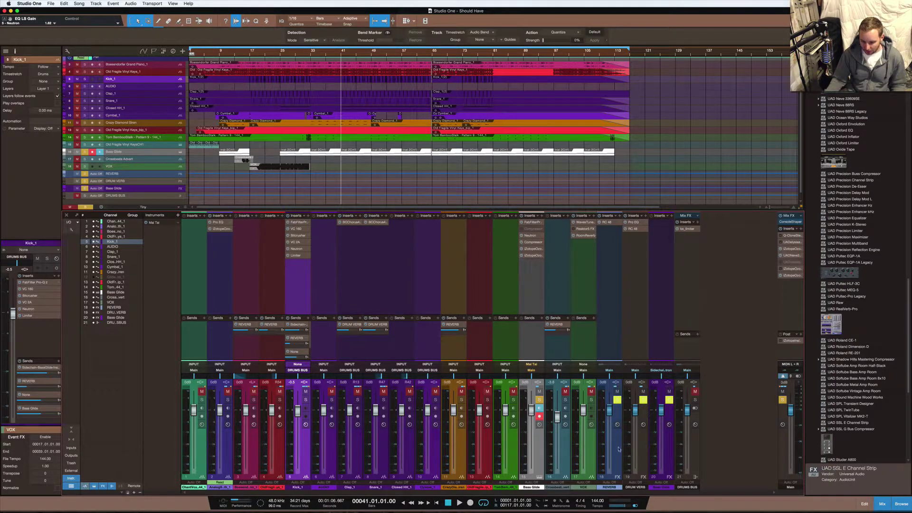
Step: Enlarge the console's Sends area and add a new FX channel as a send destination from Kick_1
drag(325, 315, 325, 284)
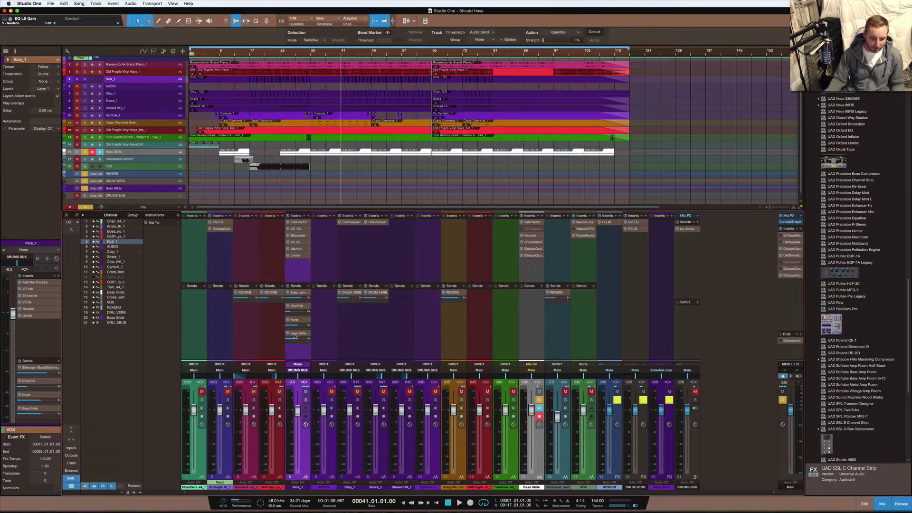
click(311, 286)
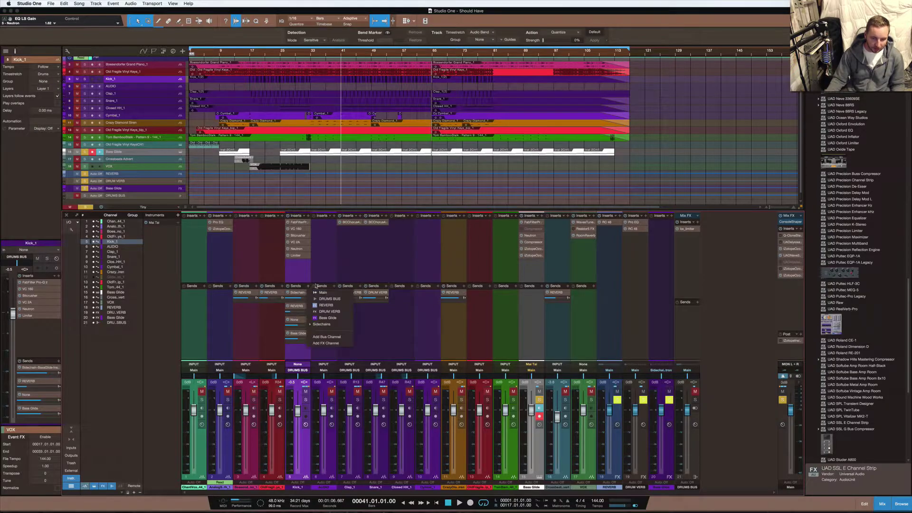
click(319, 343)
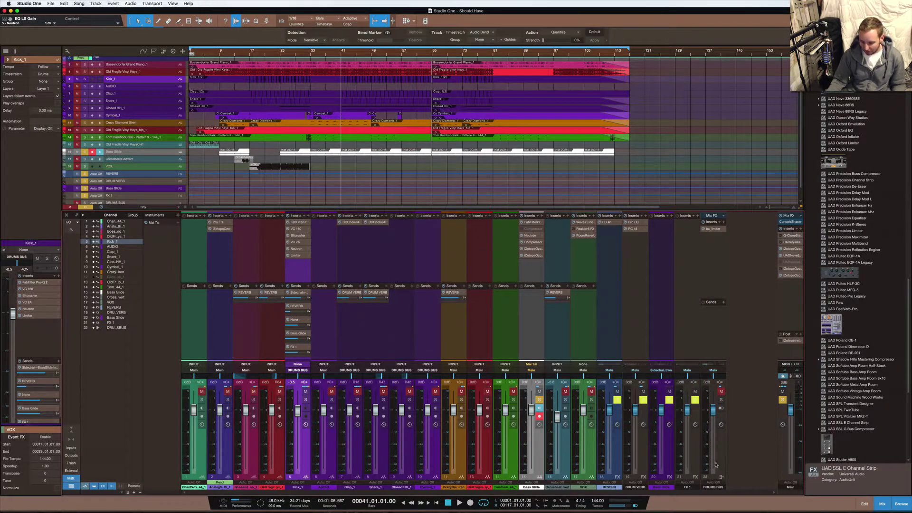
click(697, 453)
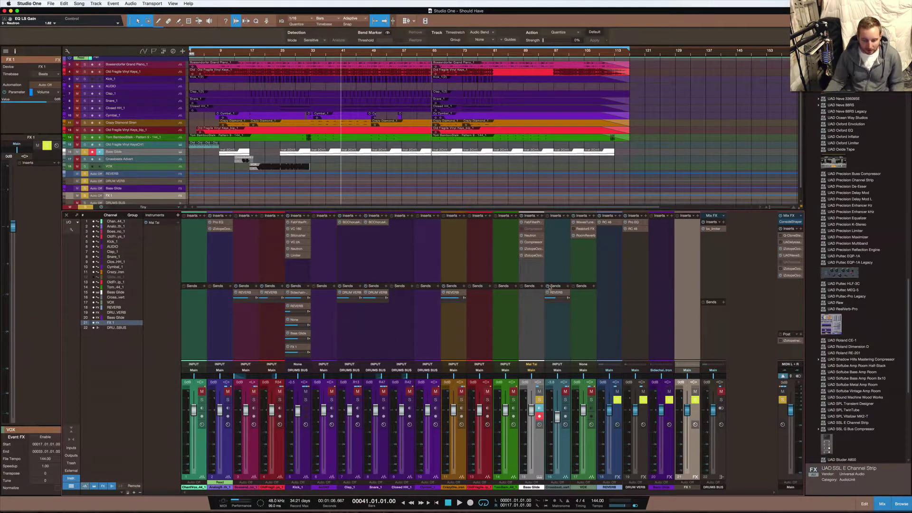
Step: Mute the FX 1 send on Kick_1 and remove it from the channel's sends
right_click(307, 348)
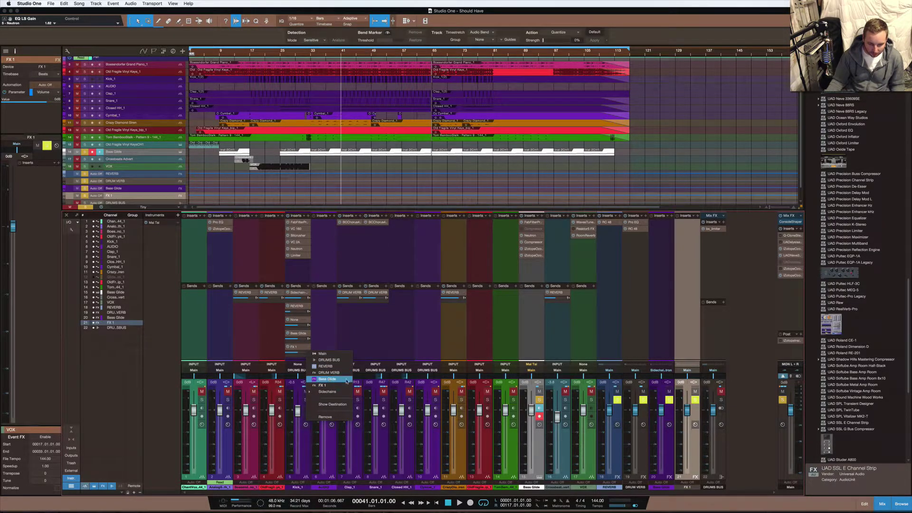
click(295, 348)
click(288, 347)
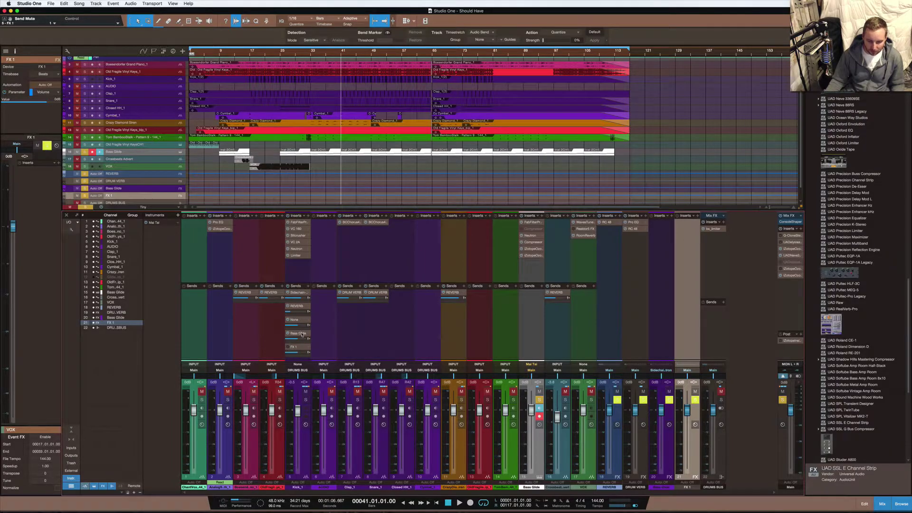
click(301, 333)
right_click(308, 349)
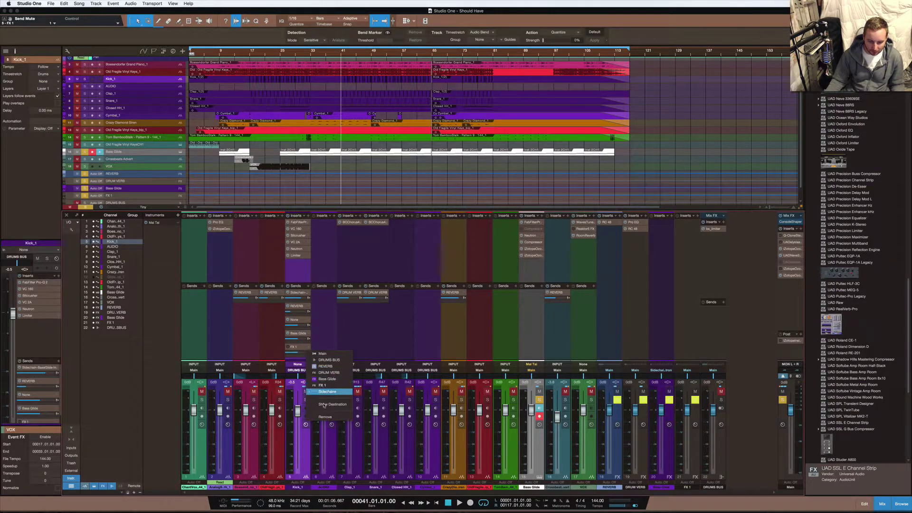
click(325, 418)
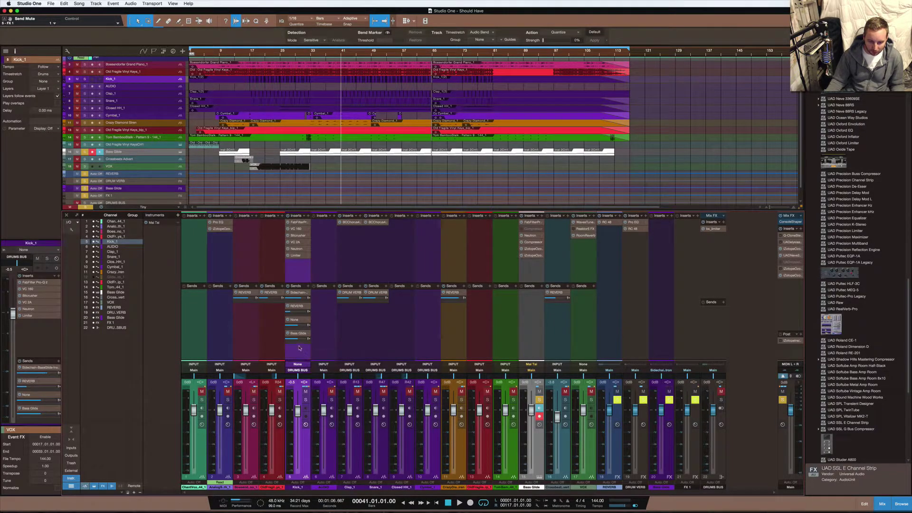
Step: Select the Bass Glide FX channel and play the song to check the kick signal reaching it
click(667, 470)
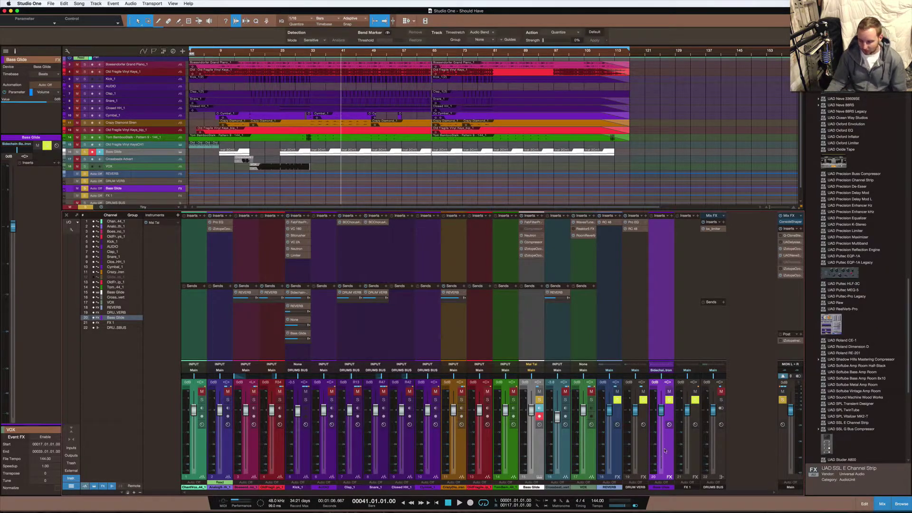
key(space)
key(space)
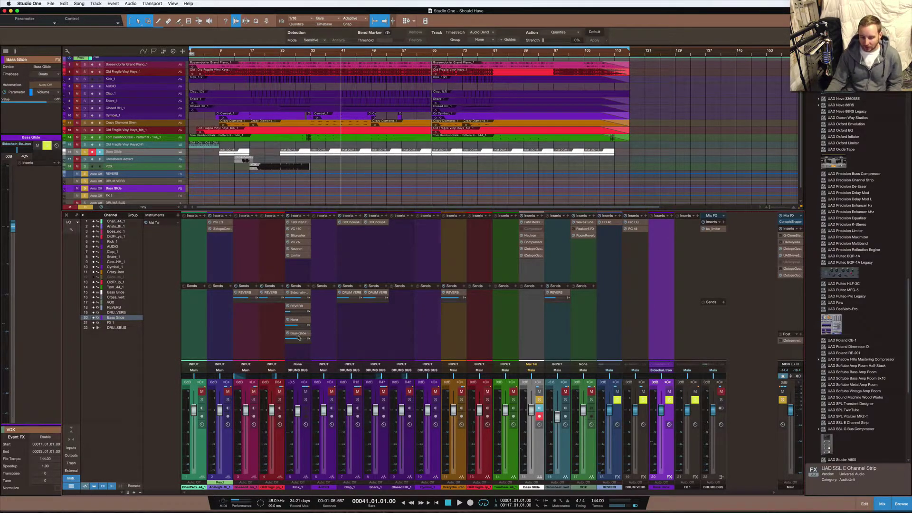
Step: Lower Kick_1's Bass Glide send level to -7.4 dB and audition the signal reaching the FX channel
drag(297, 339, 307, 340)
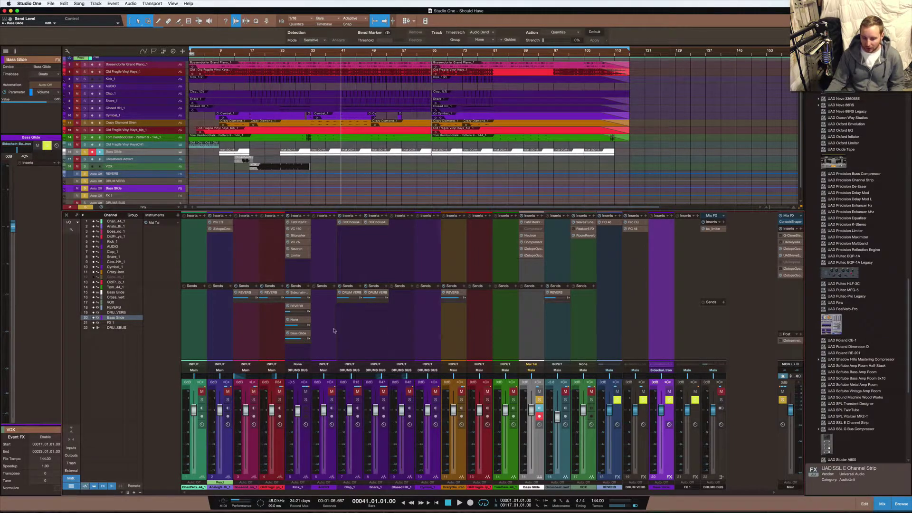
drag(300, 340, 296, 339)
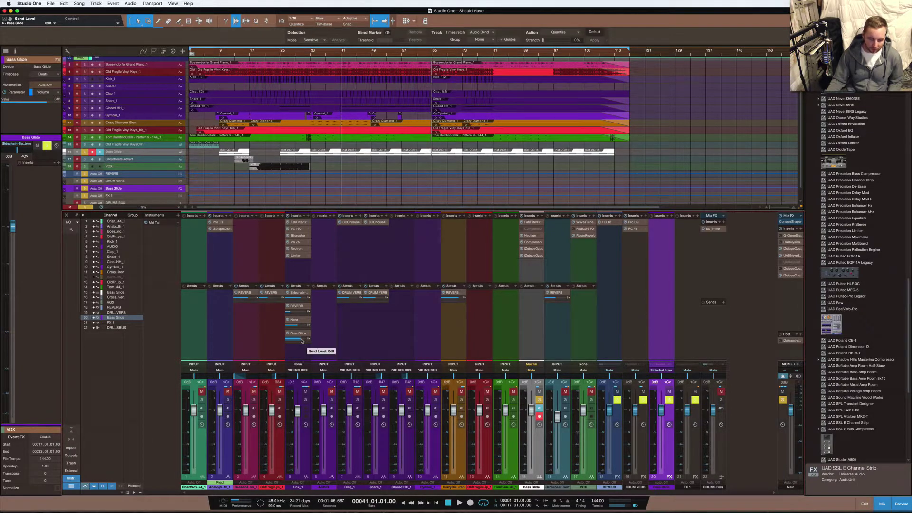
drag(301, 341, 297, 341)
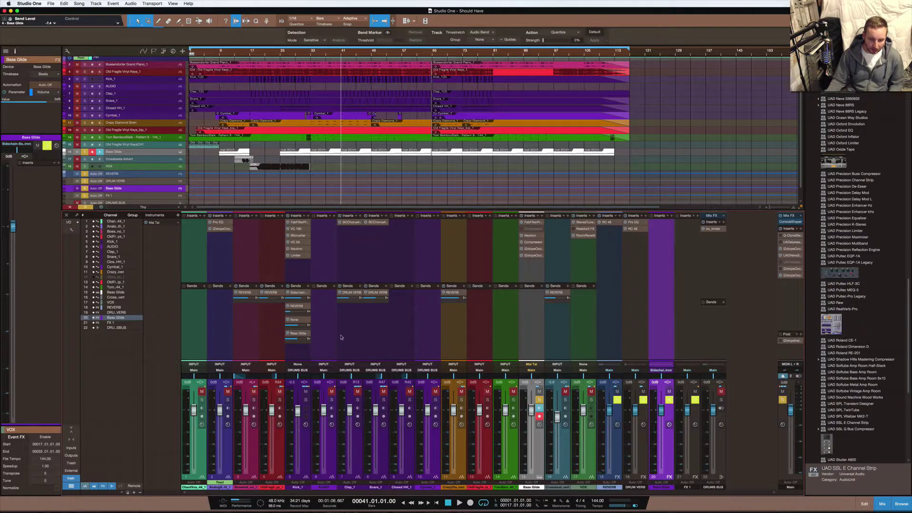
key(space)
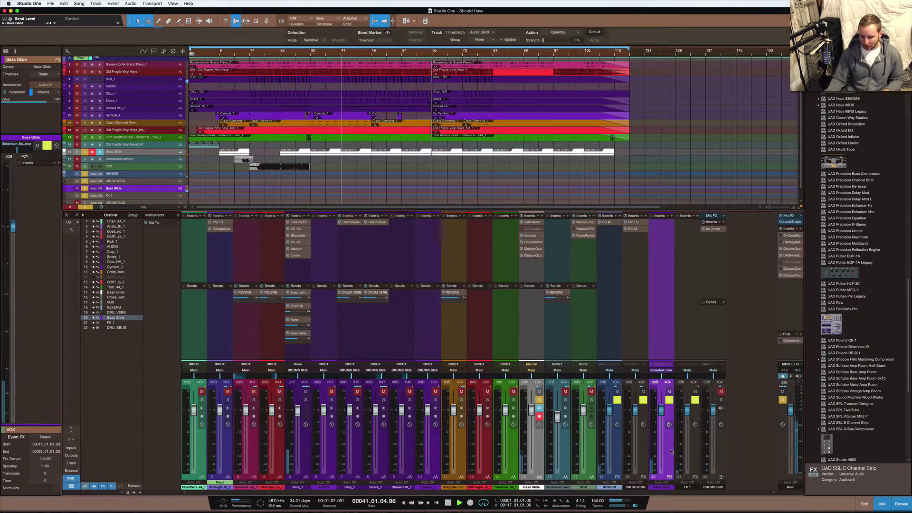
key(space)
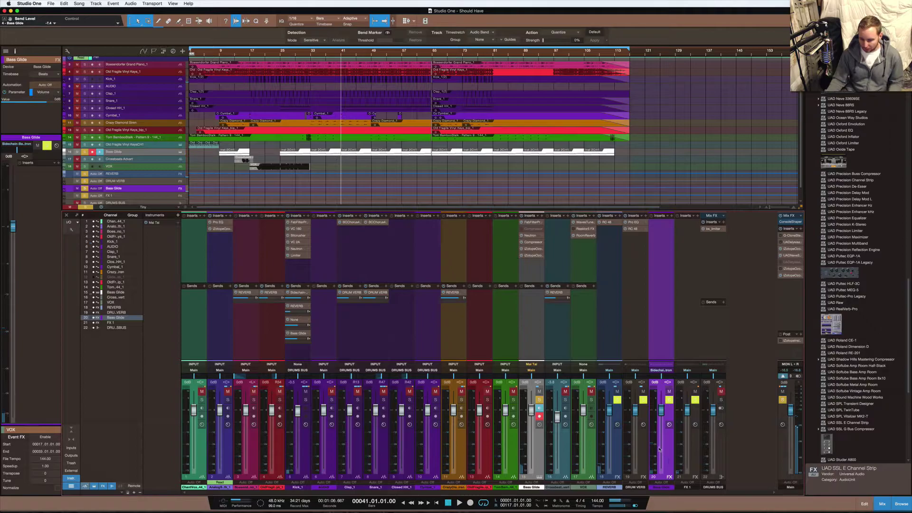
Step: Reset Kick_1's Bass Glide send level to 0 dB and audition the signal on the FX channel
super+click(303, 338)
key(space)
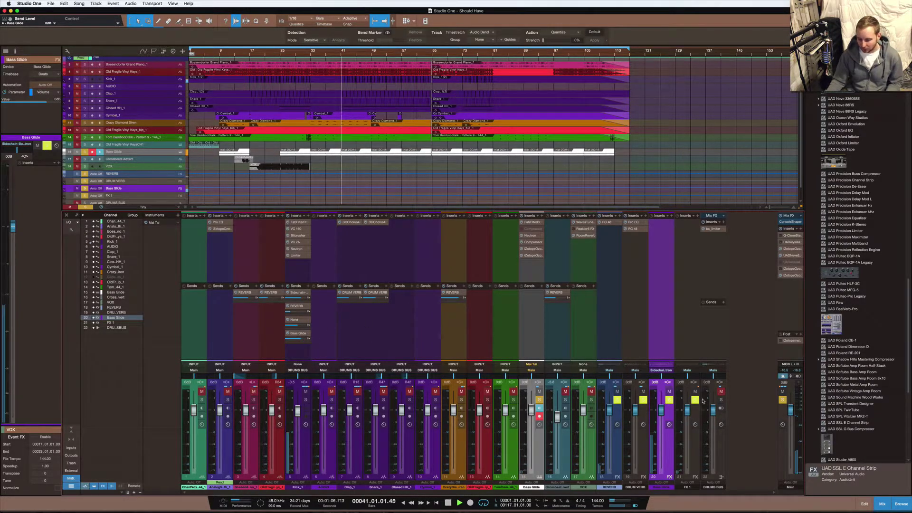
key(space)
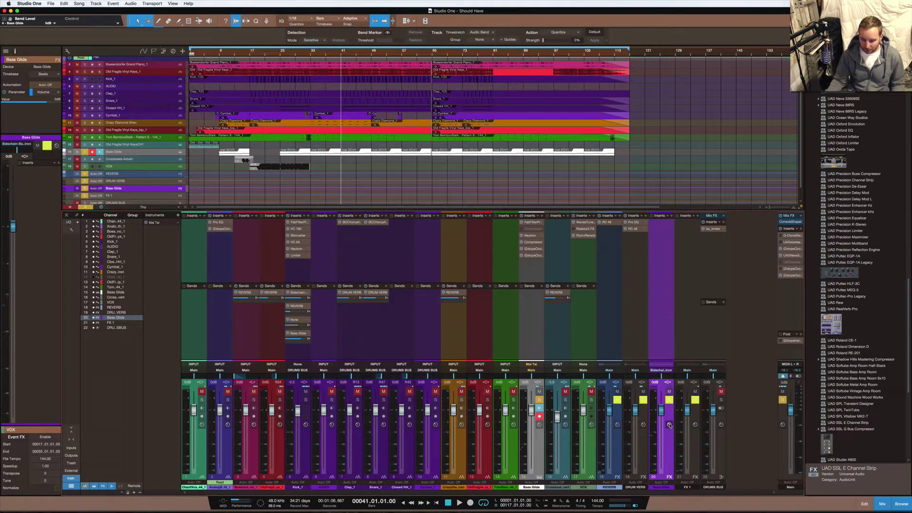
Step: Remove the unused FX 1 channel from the console
right_click(698, 440)
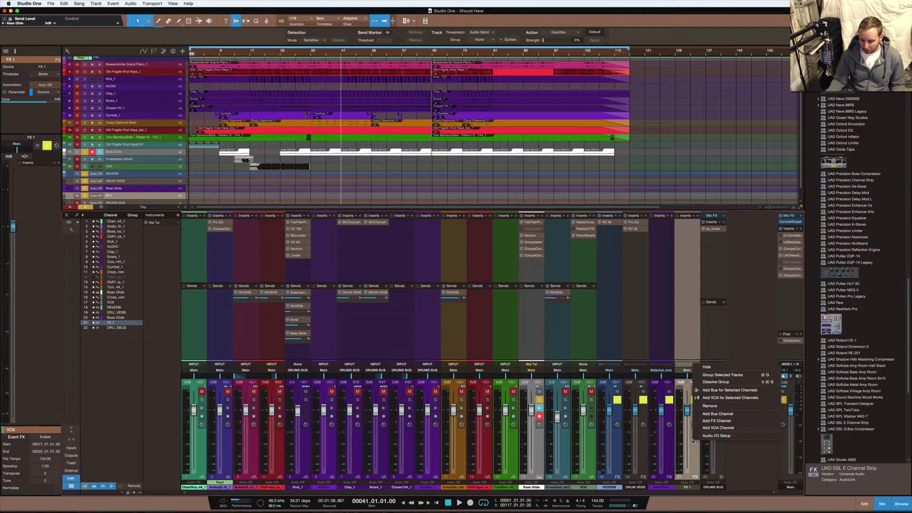
click(724, 407)
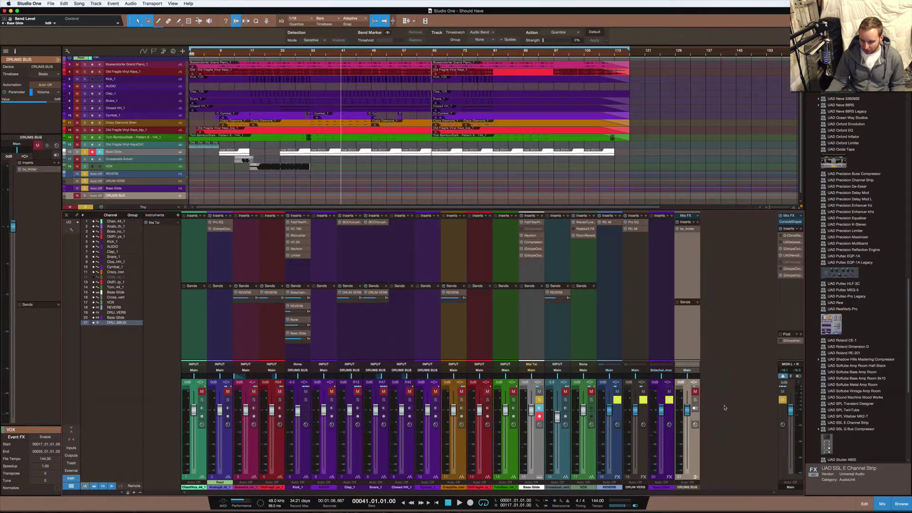
Step: Route the Bass Glide FX channel's output to the sidechain input of Neutron on Bass Glide insert 3
click(656, 370)
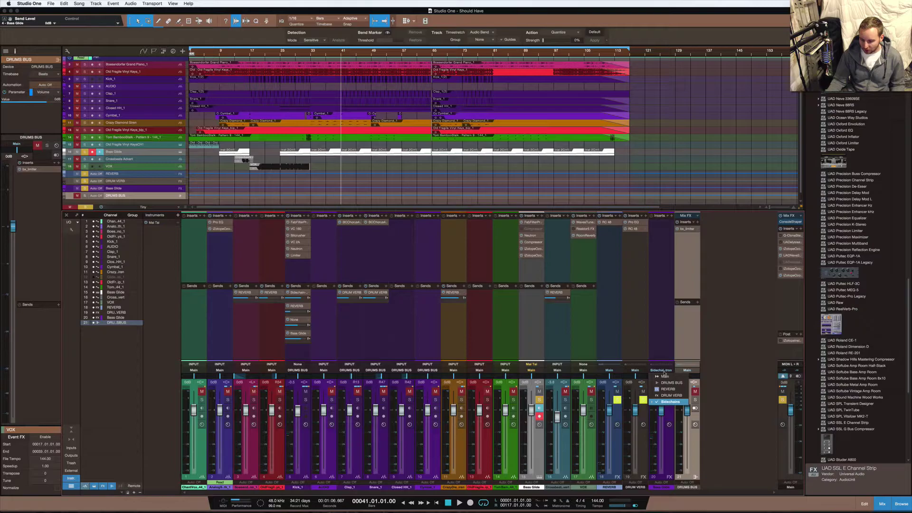
click(725, 370)
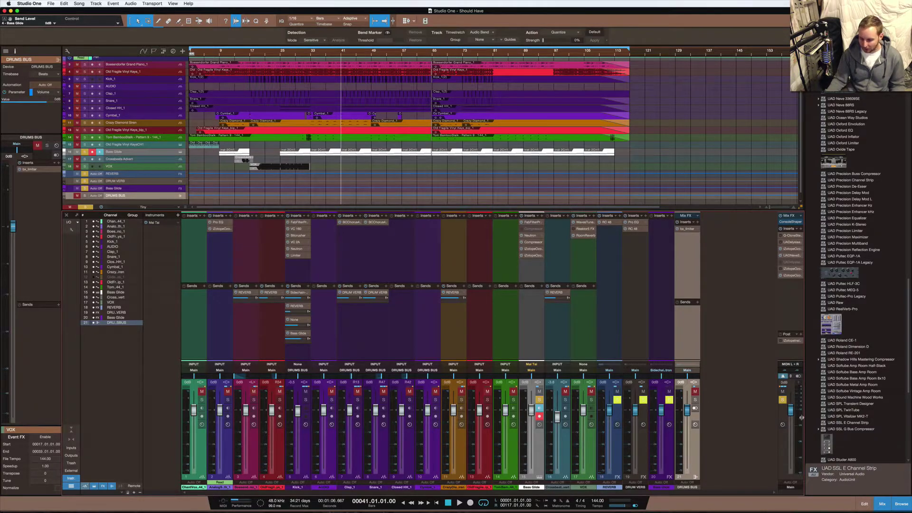
click(660, 373)
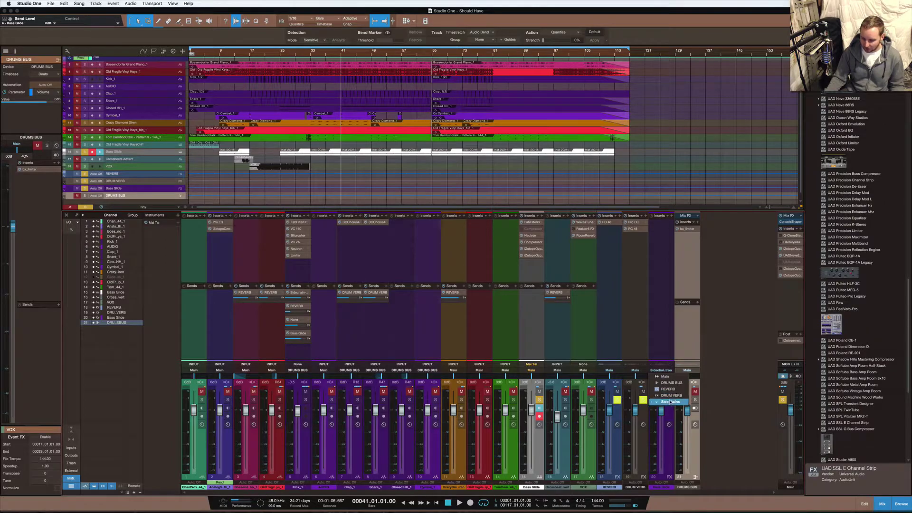
mouse_move(670, 402)
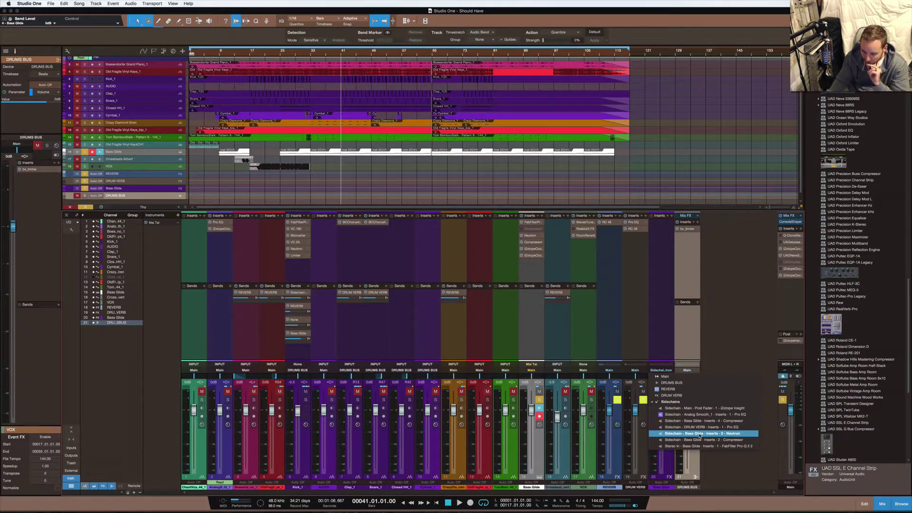
click(734, 434)
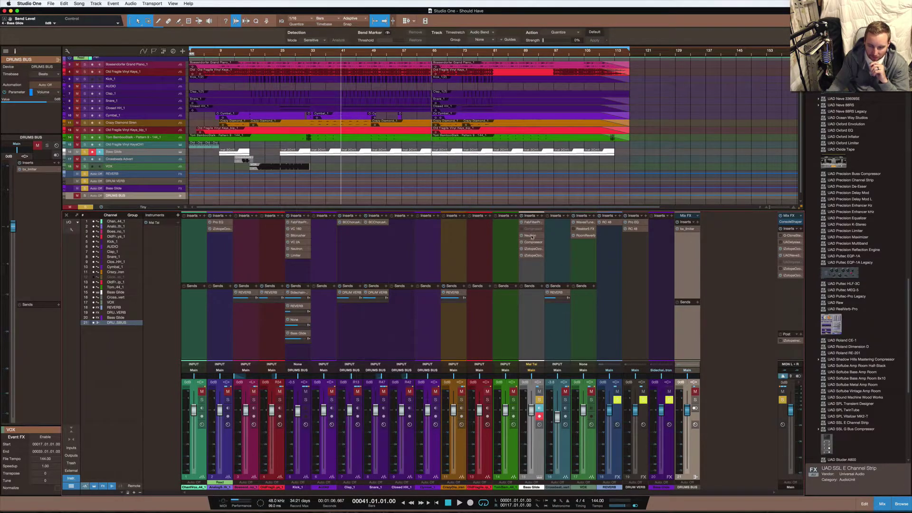
Step: Turn on dynamic mode for the low-shelf band in Bass Glide's Neutron equalizer with the Ext. Full sidechain source, and audition it
click(530, 236)
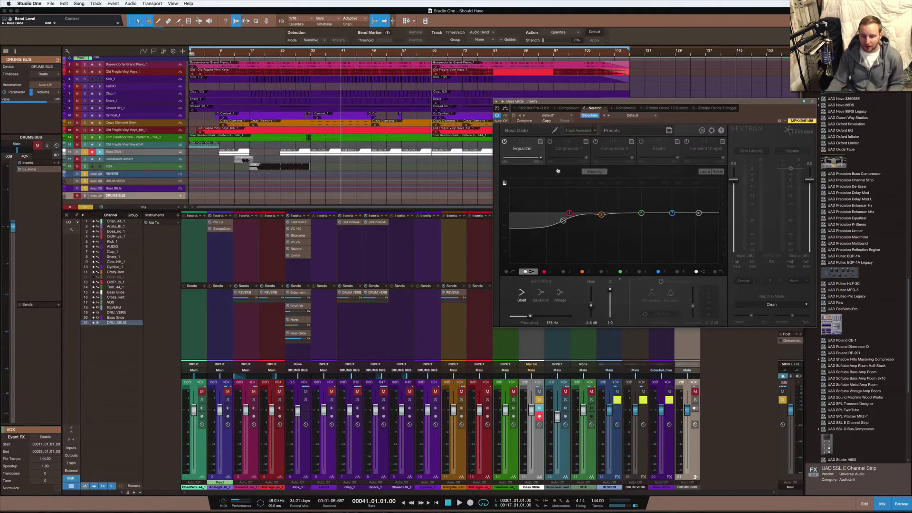
drag(642, 101, 600, 109)
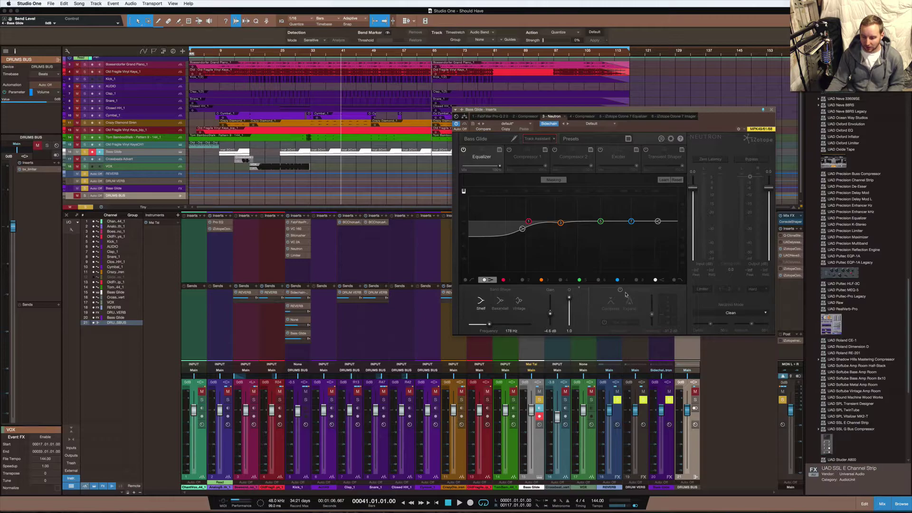
click(621, 290)
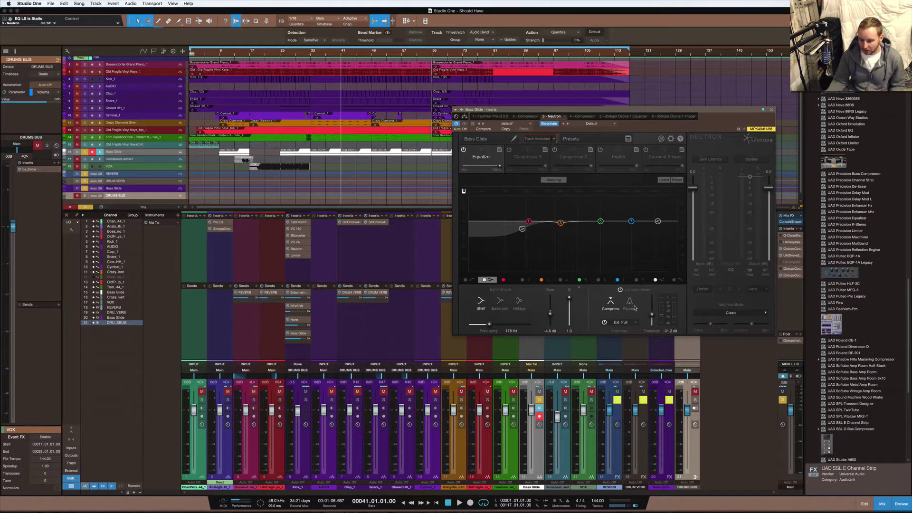
click(632, 323)
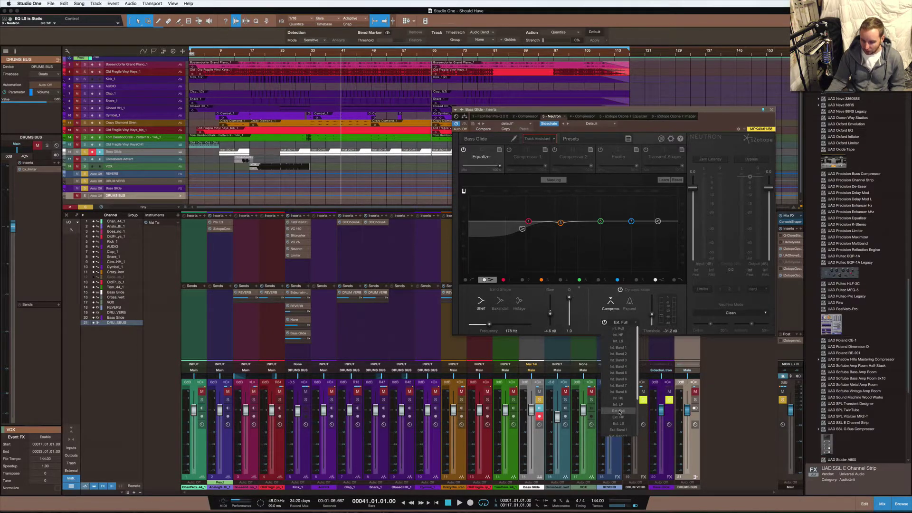
click(618, 417)
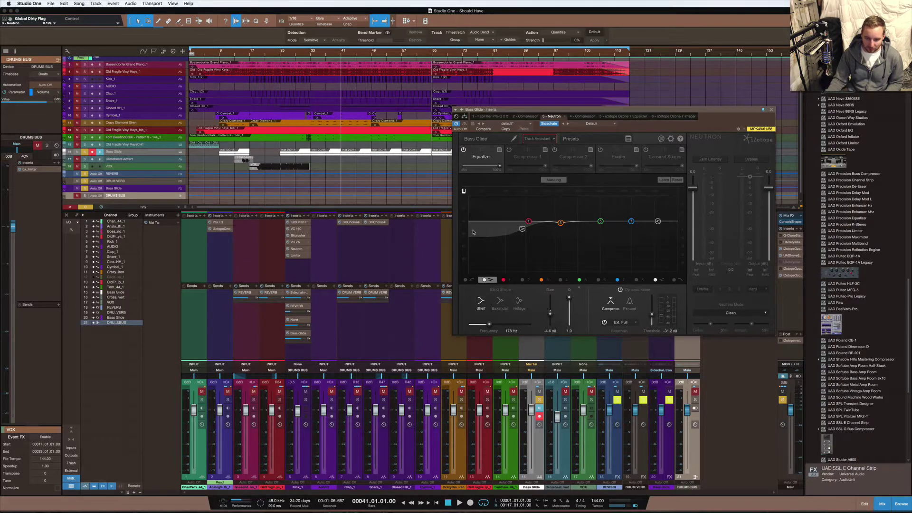
key(space)
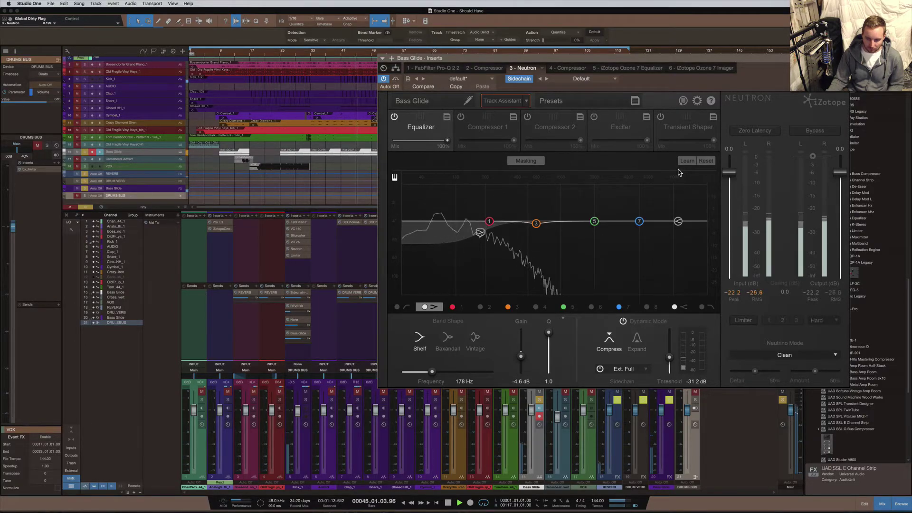
key(space)
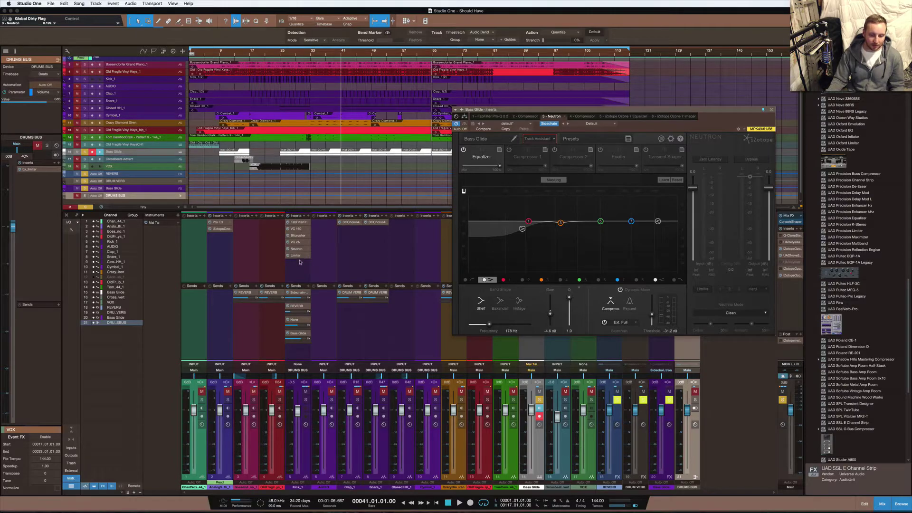
click(305, 400)
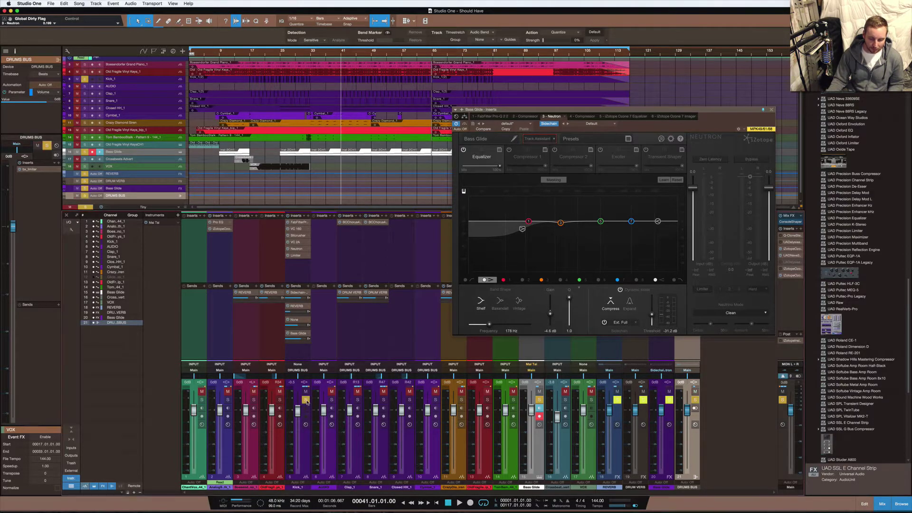
click(307, 401)
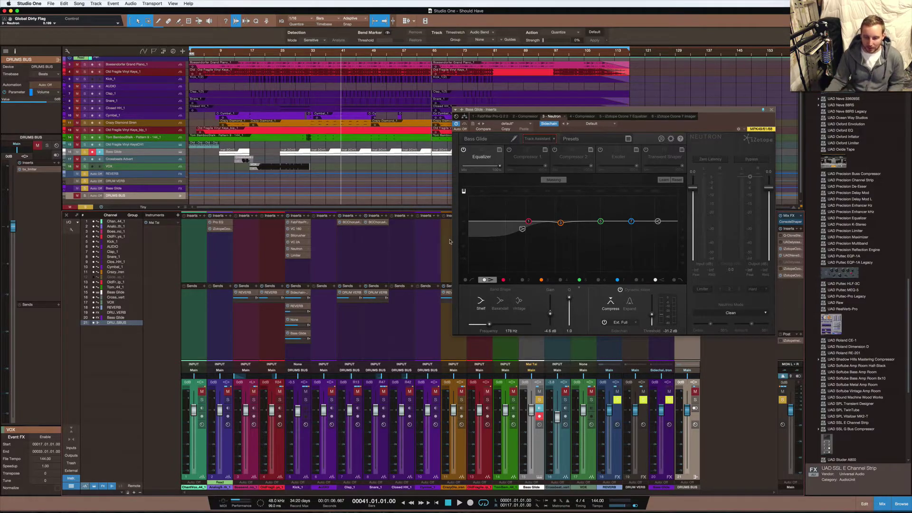
Step: Compare Bass Glide with Kick in Neutron's masking view during a short playback, and close the masking view
click(553, 180)
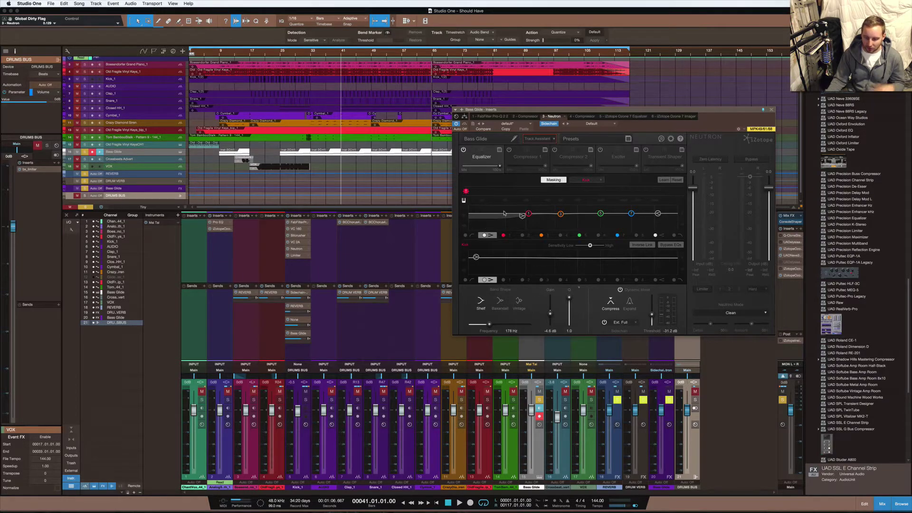
key(space)
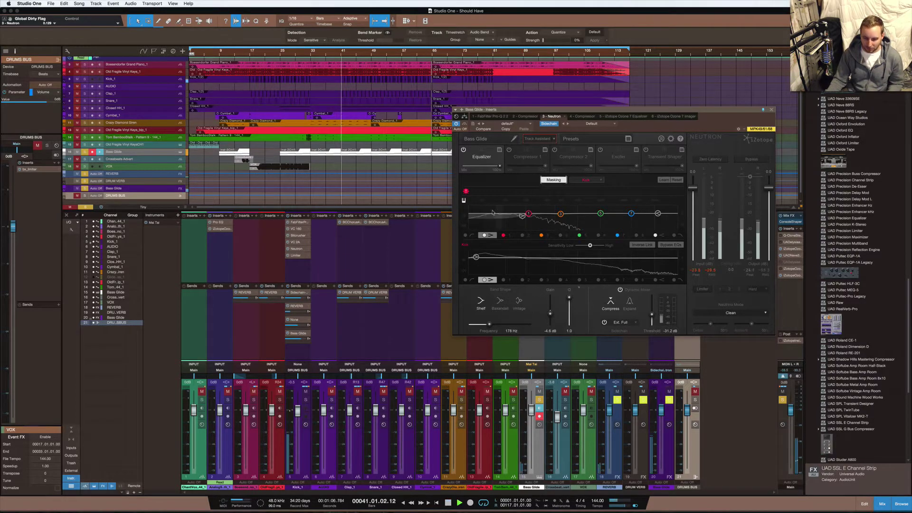
key(space)
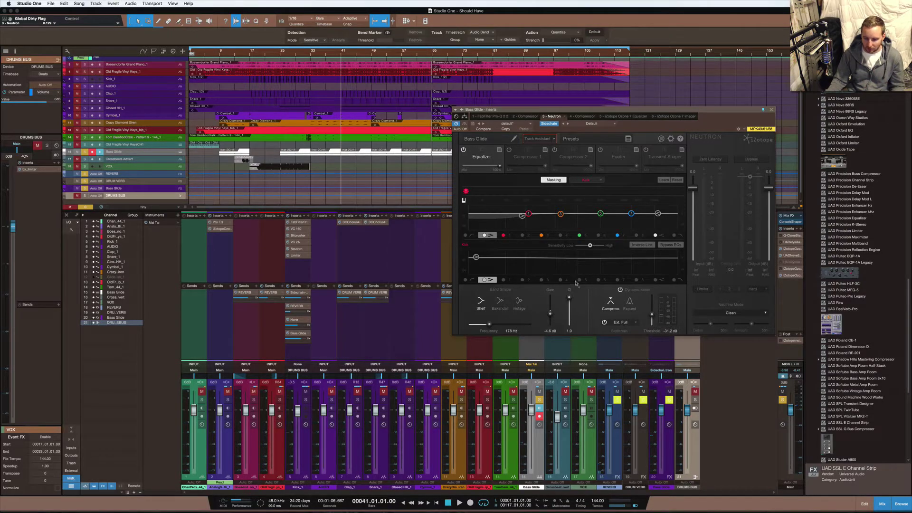
click(553, 179)
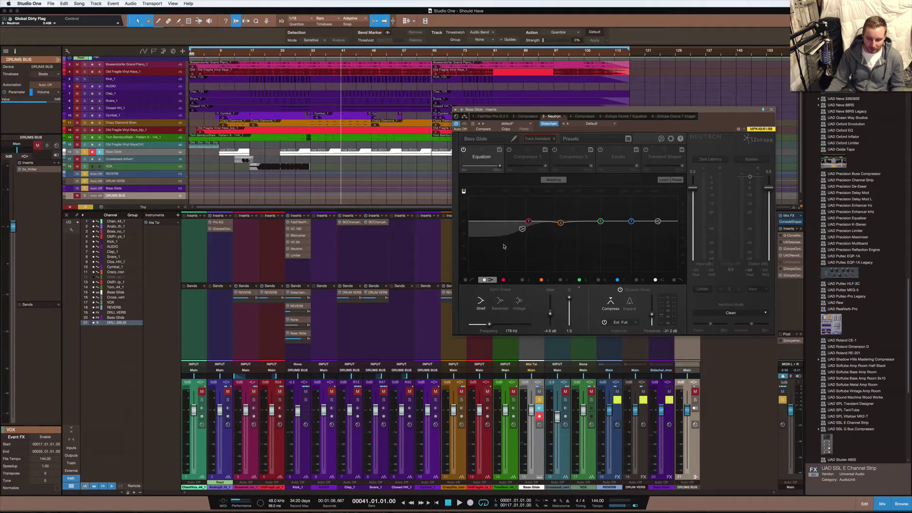
click(556, 180)
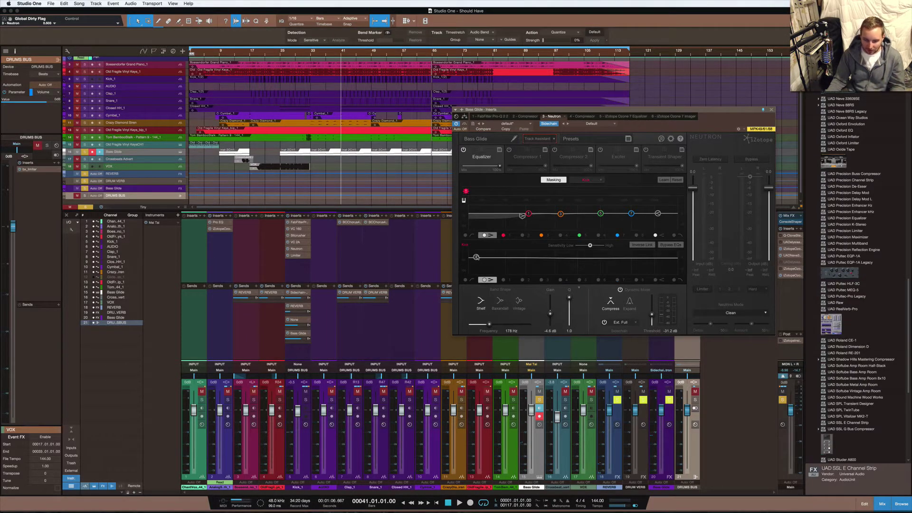
click(554, 180)
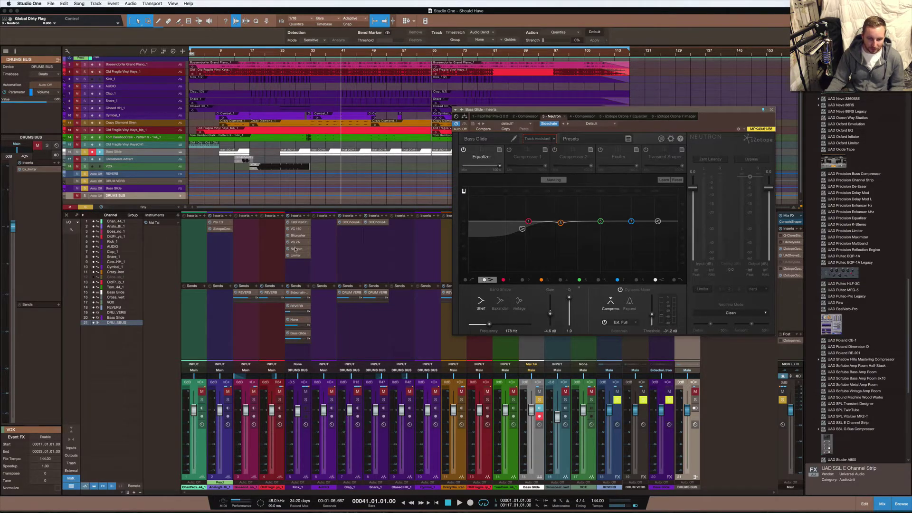
Step: Place Kick_1's Neutron window beside Bass Glide's, solo Kick_1 together with the bass, and audition both equalizers
drag(451, 105, 410, 112)
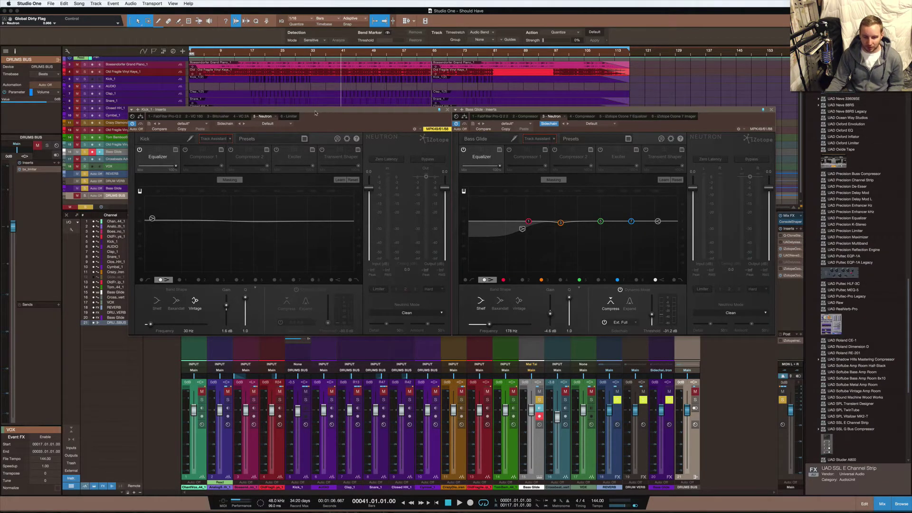
key(space)
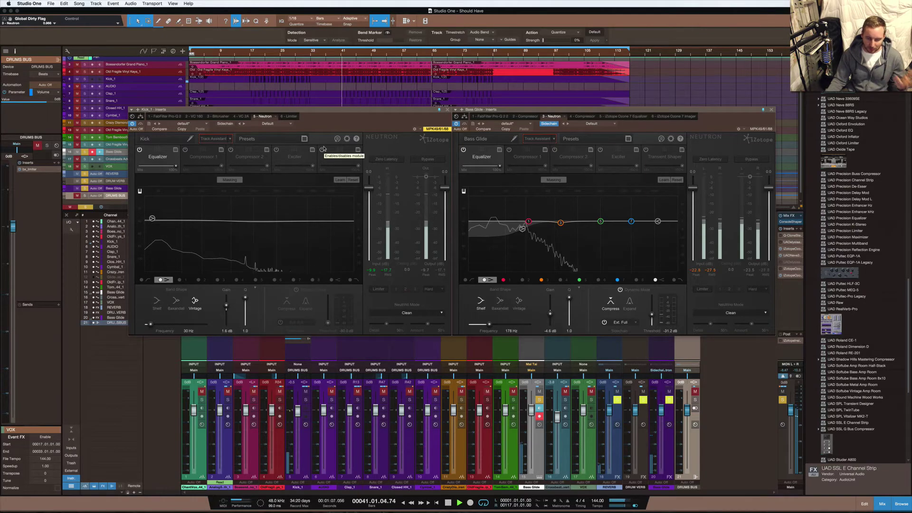
key(space)
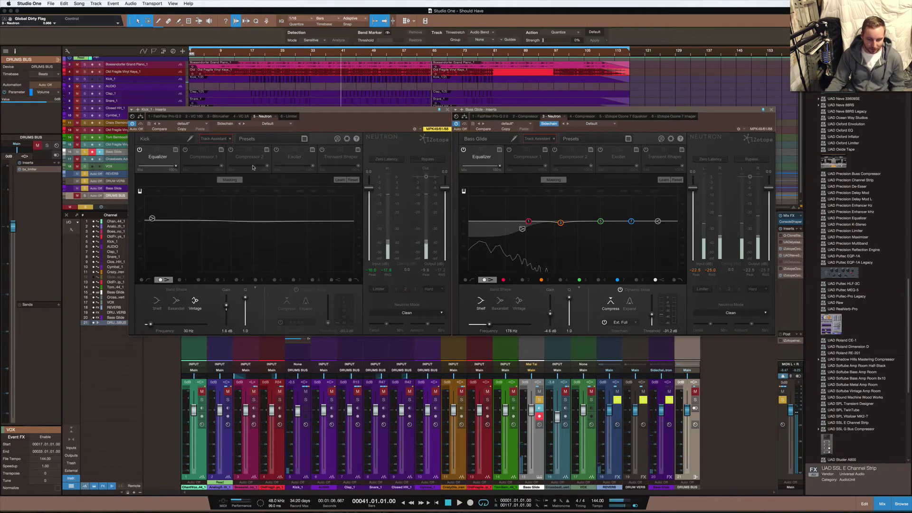
click(305, 400)
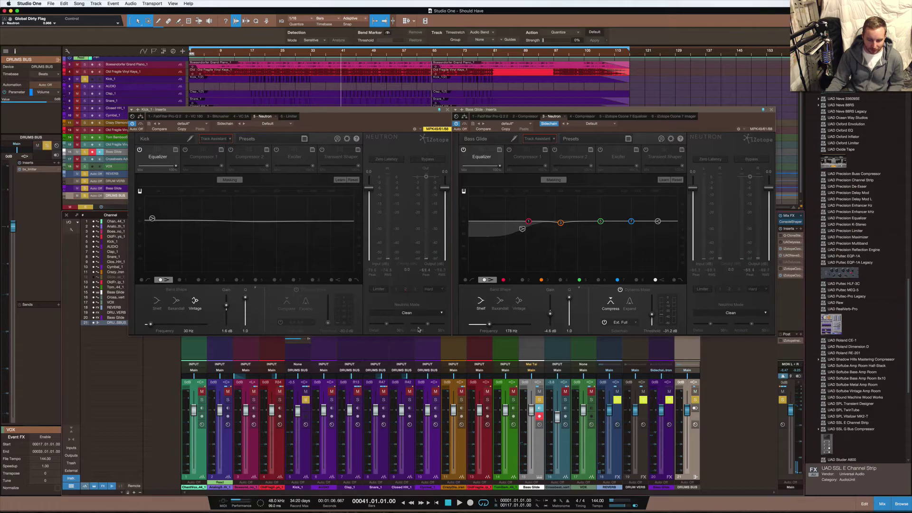
key(space)
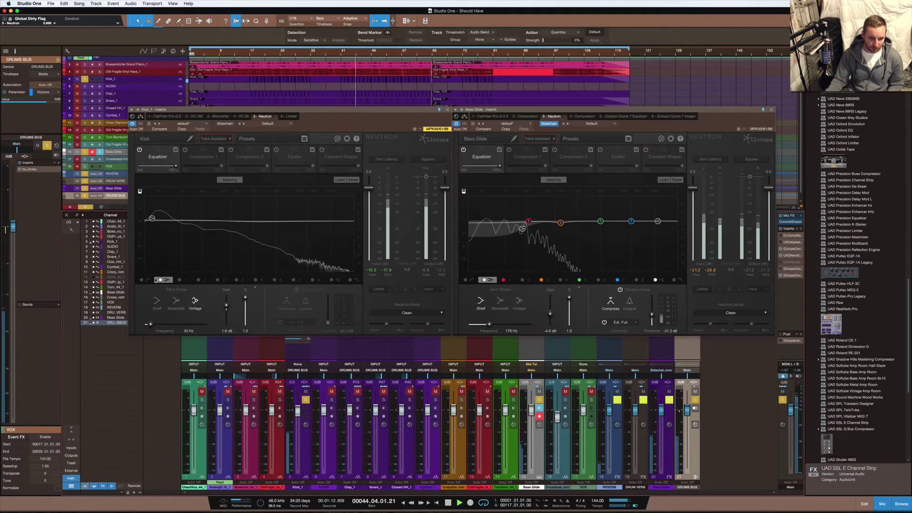
Step: Bypass the low-shelf band in Kick_1's Neutron equalizer and audition the kick with the bass again
click(161, 280)
key(space)
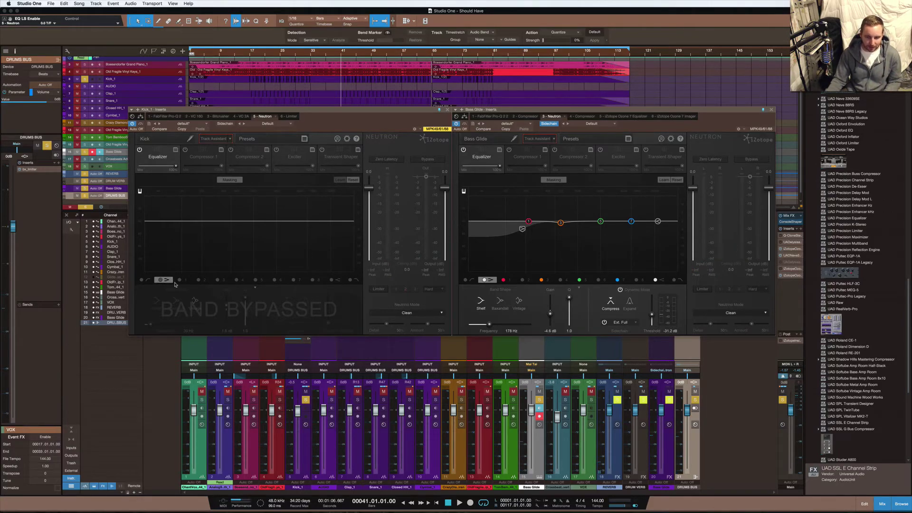
key(space)
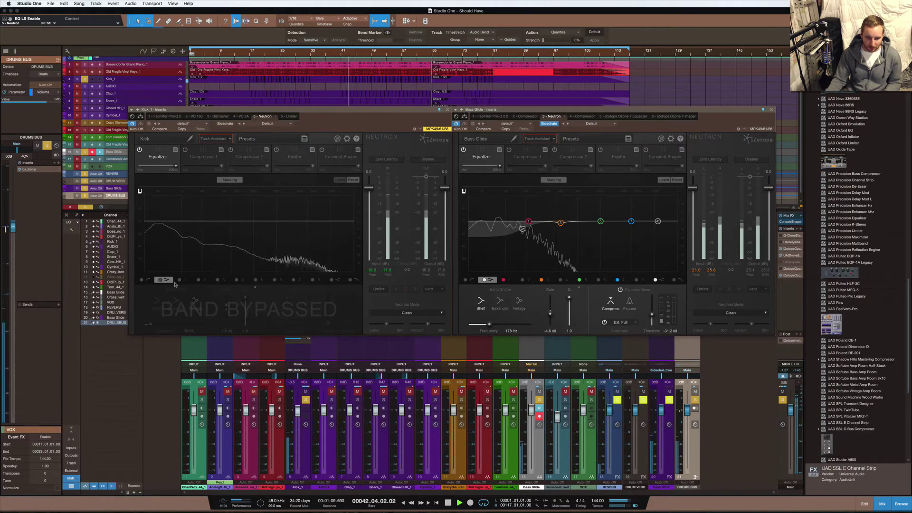
key(space)
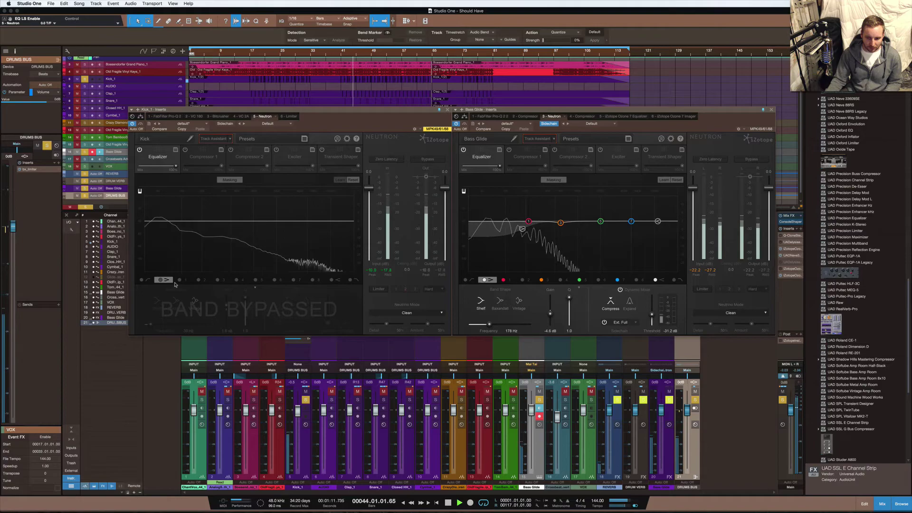